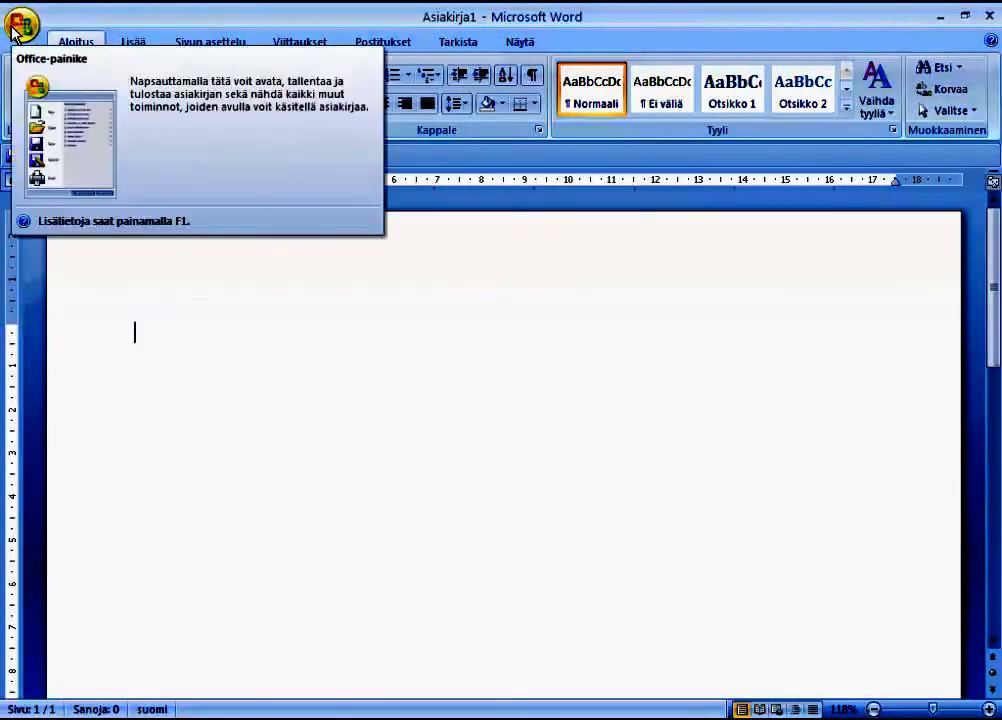
Browse the recent, installed, English-language and own templates, and create a new document from the own template Pöytäkirja.dotx
{"action": "left_click", "coordinate": [14, 33]}
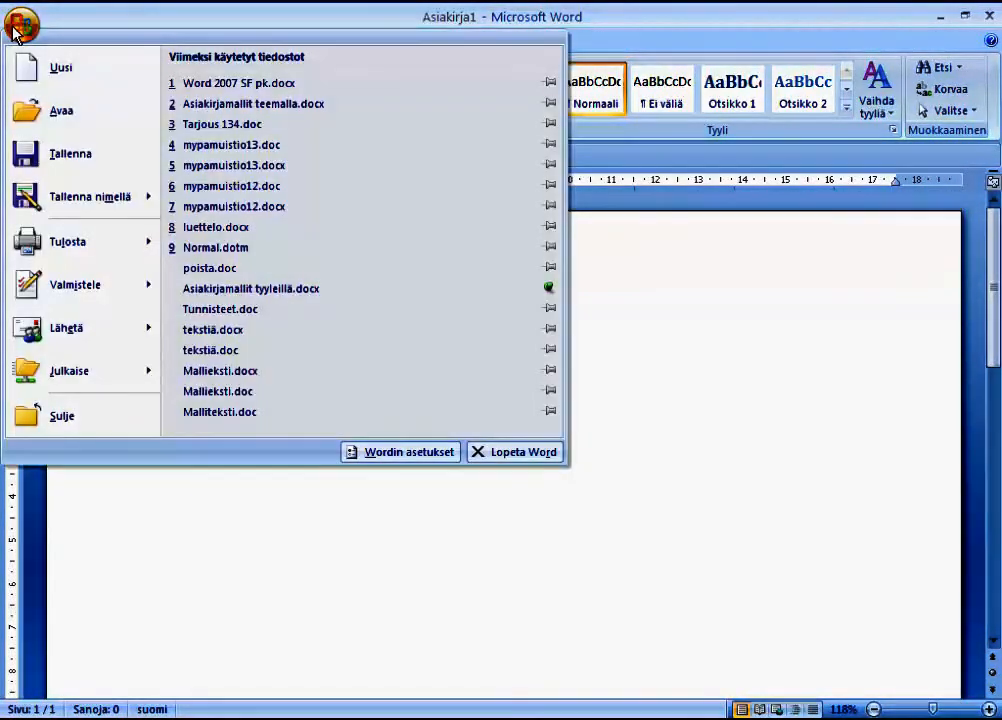
{"action": "left_click", "coordinate": [34, 76]}
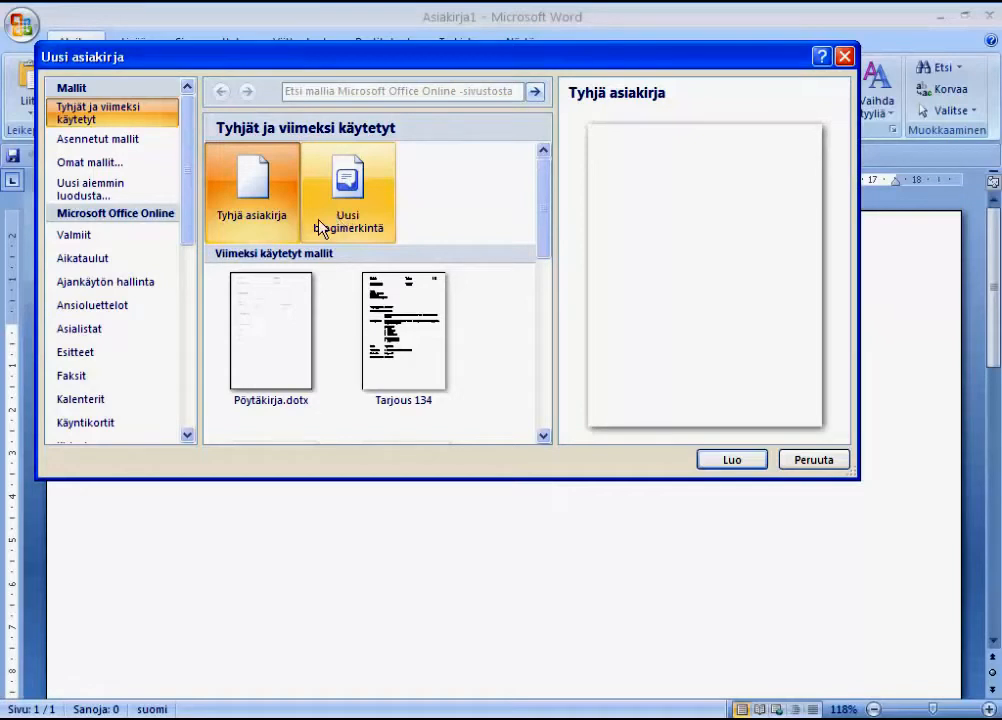
{"action": "left_click", "coordinate": [281, 345]}
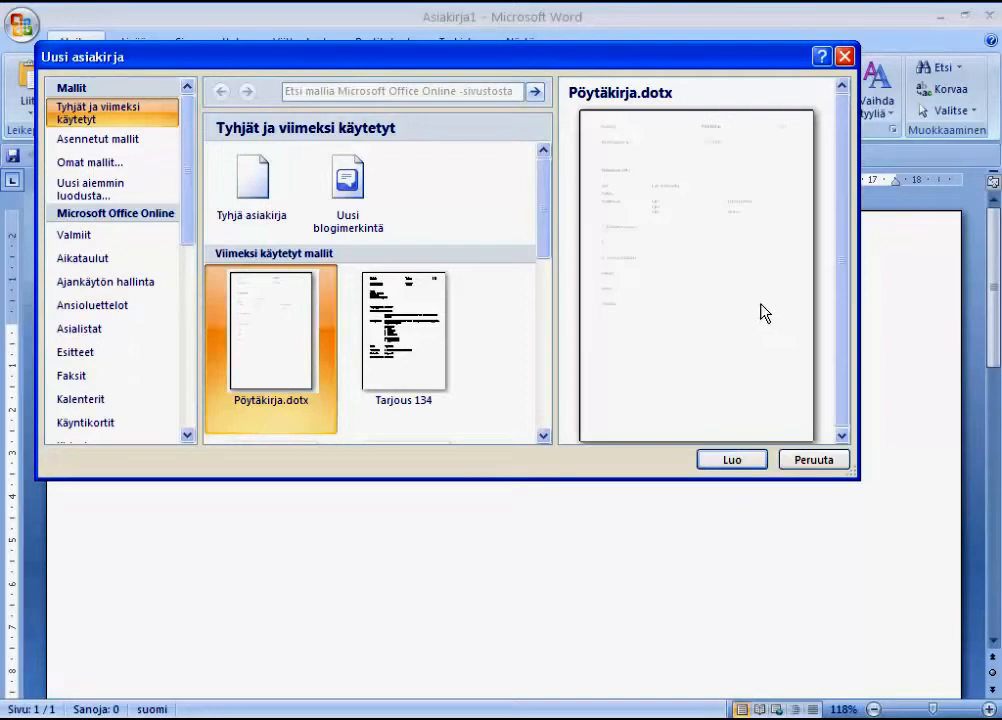
{"action": "left_click", "coordinate": [140, 147]}
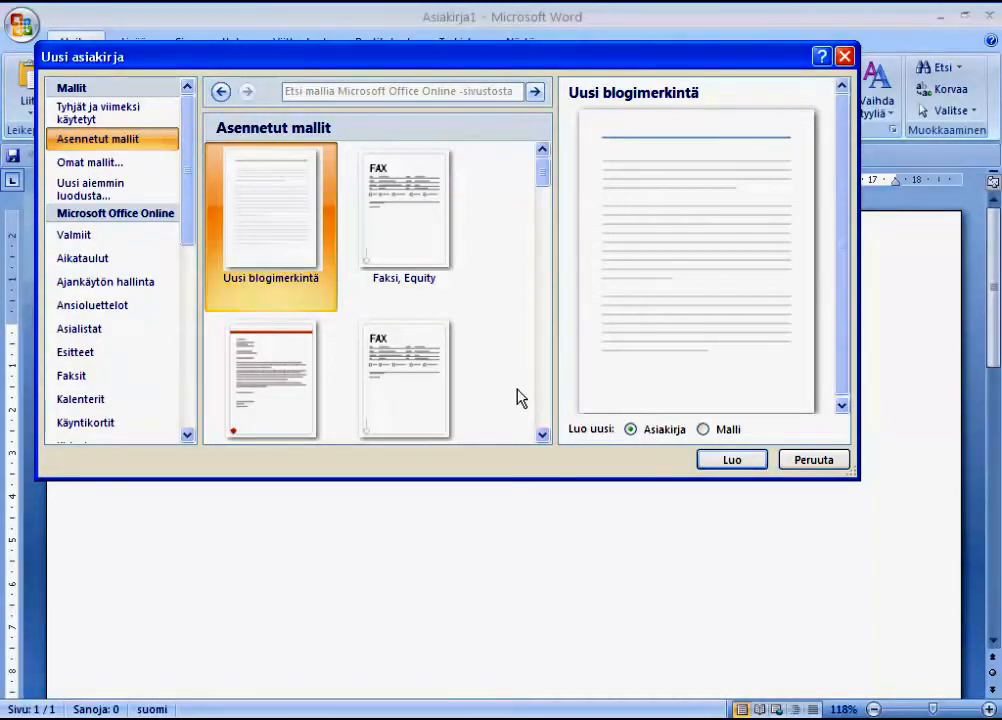
{"action": "left_click", "coordinate": [542, 435]}
{"action": "left_click", "coordinate": [542, 436]}
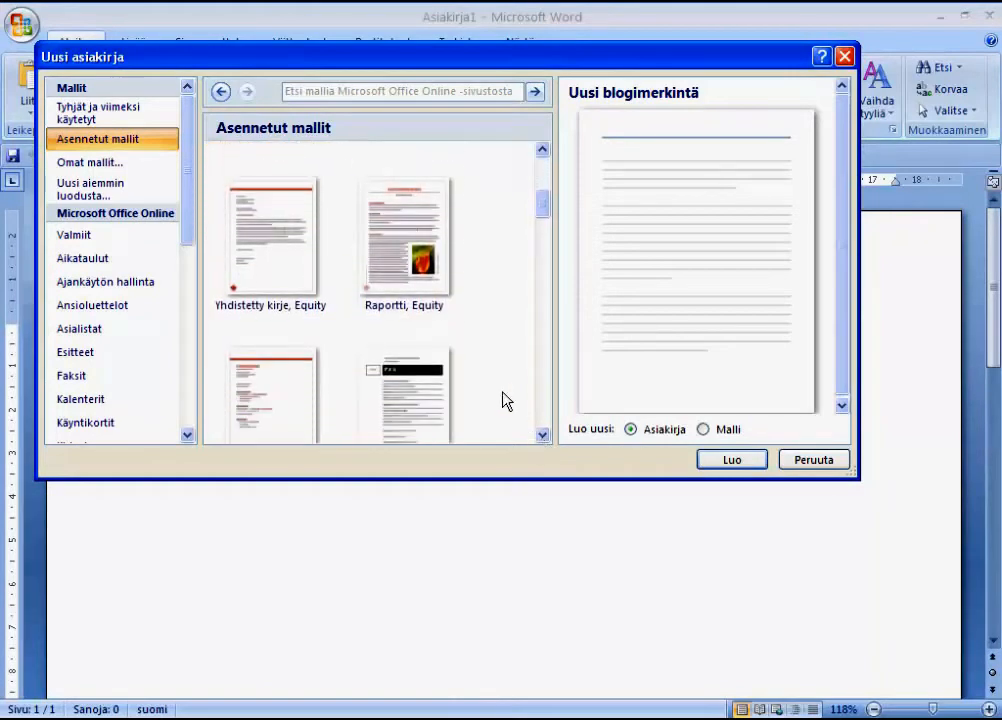
{"action": "left_click", "coordinate": [113, 165]}
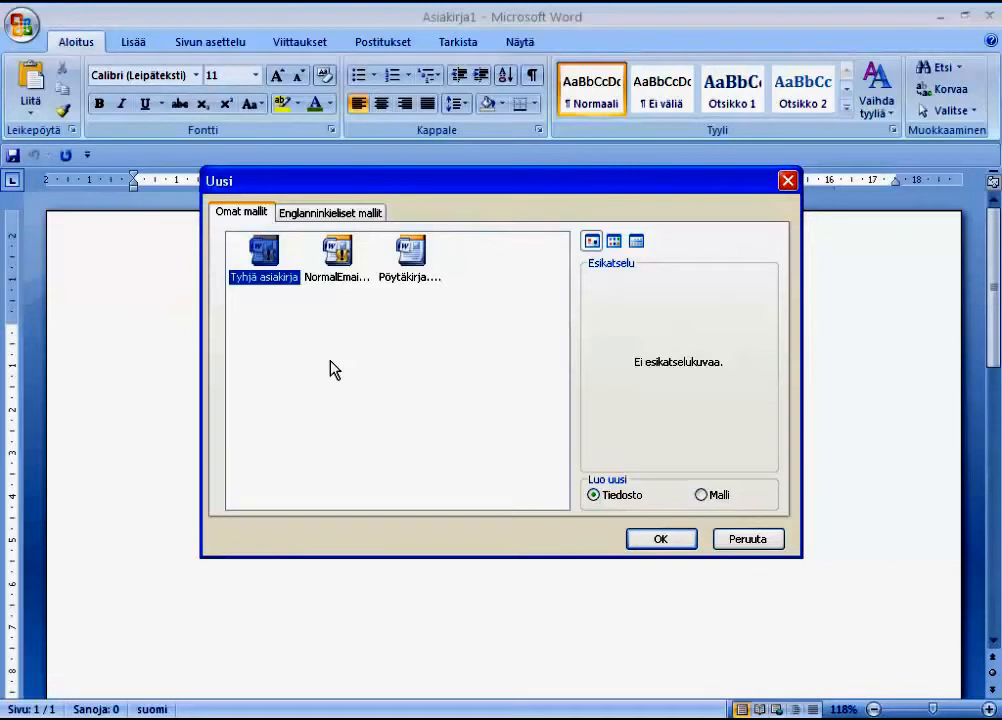
{"action": "left_click", "coordinate": [308, 224]}
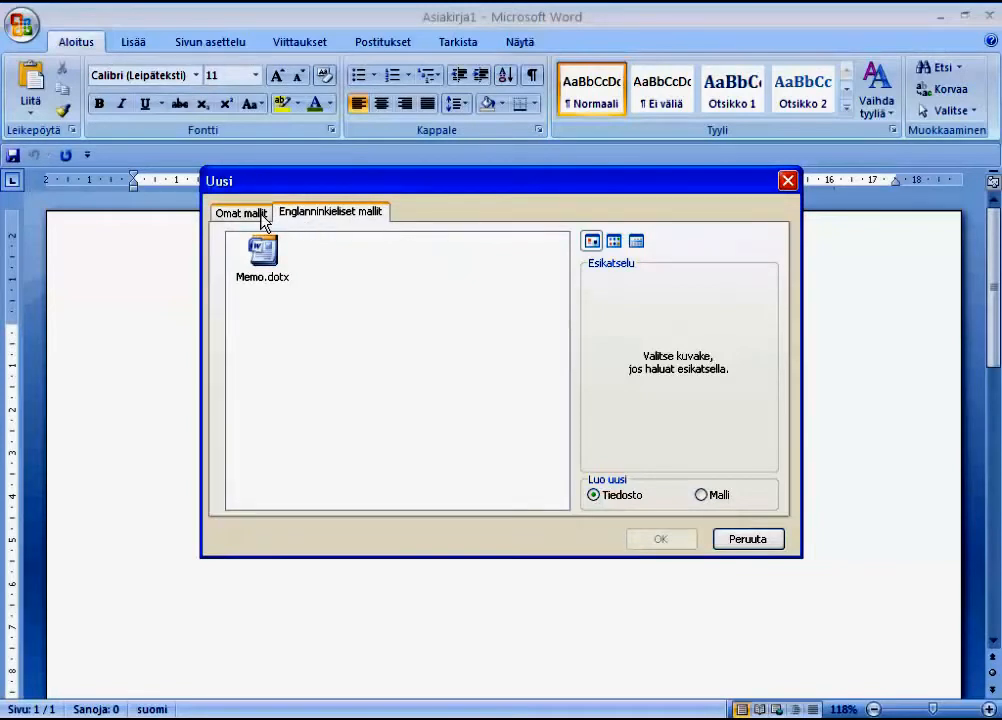
{"action": "left_click", "coordinate": [263, 215]}
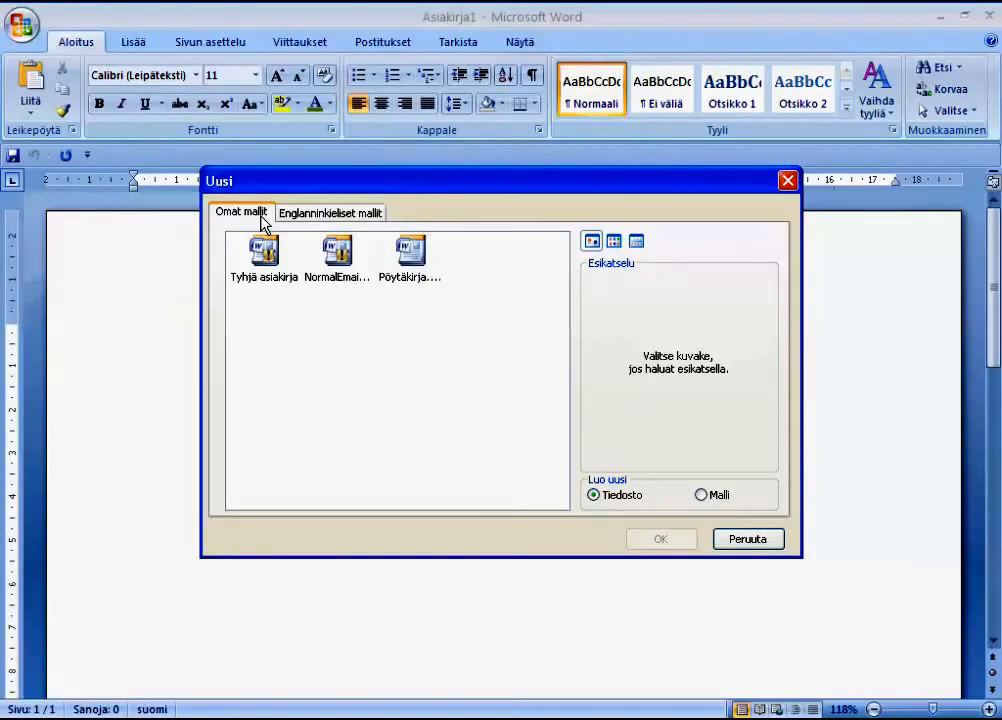
{"action": "left_click", "coordinate": [409, 280]}
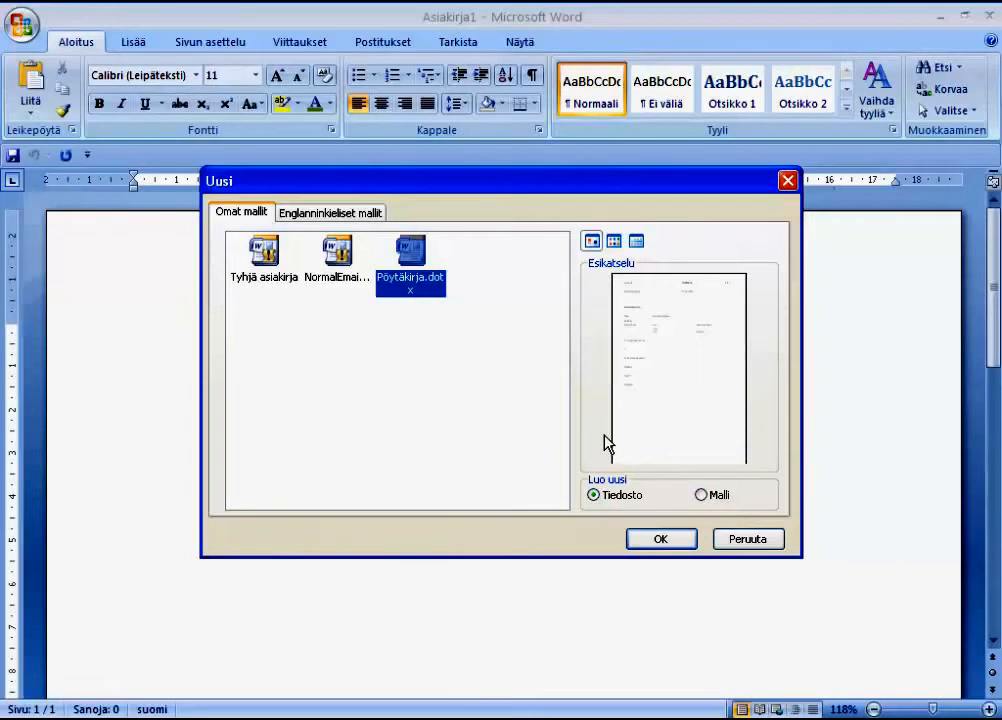
{"action": "left_click", "coordinate": [662, 539]}
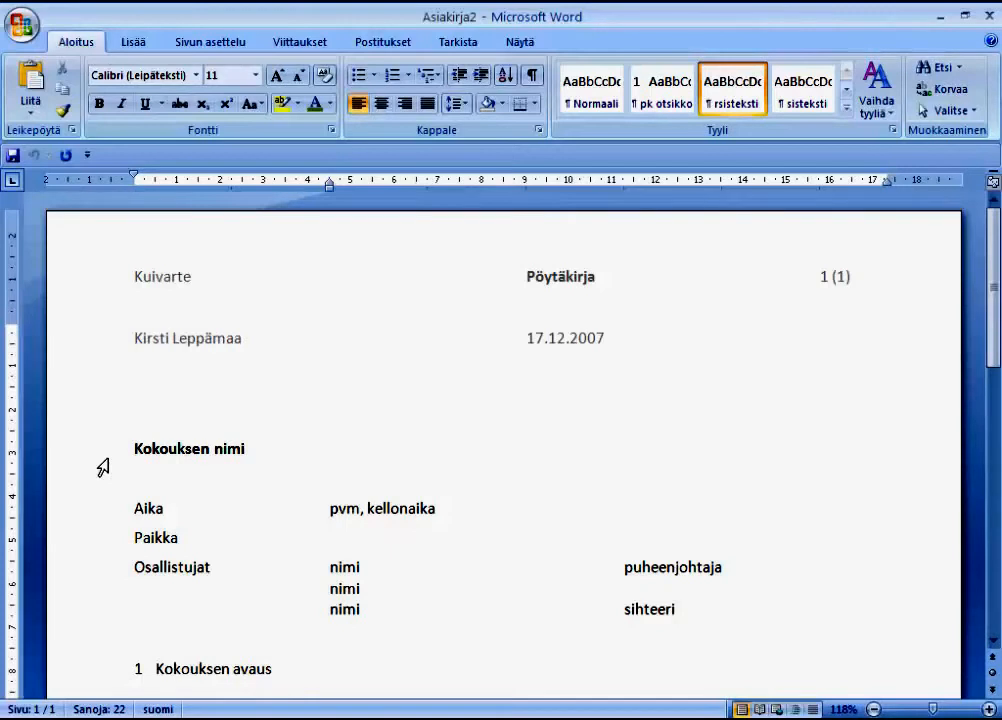
Start saving the new document under a name in the default Word document format
{"action": "left_click", "coordinate": [19, 30]}
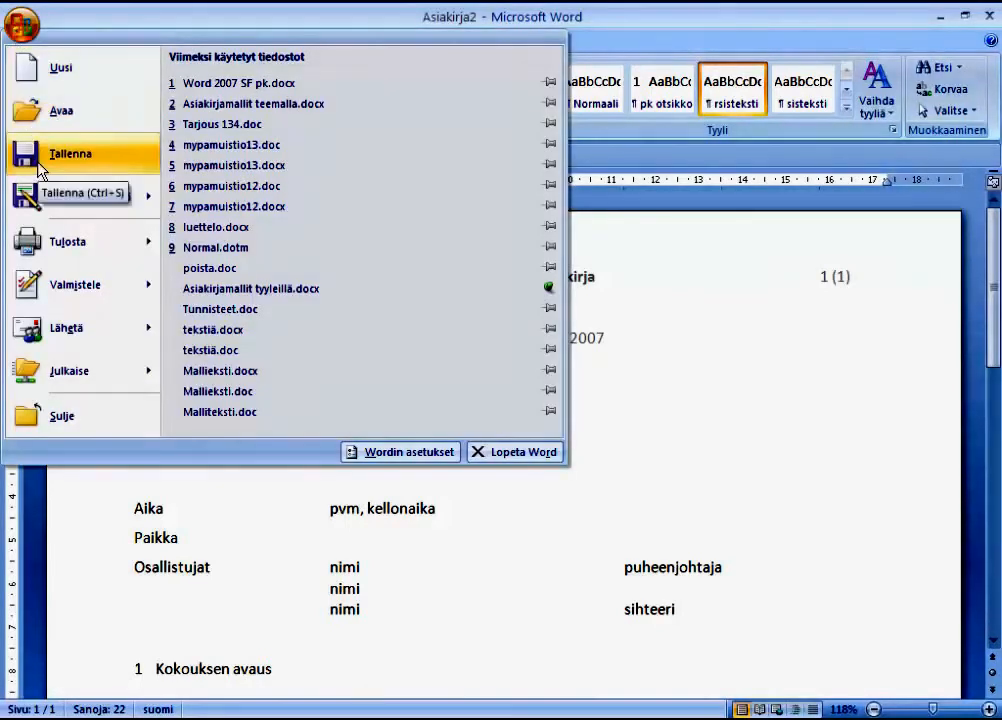
{"action": "mouse_move", "coordinate": [43, 196]}
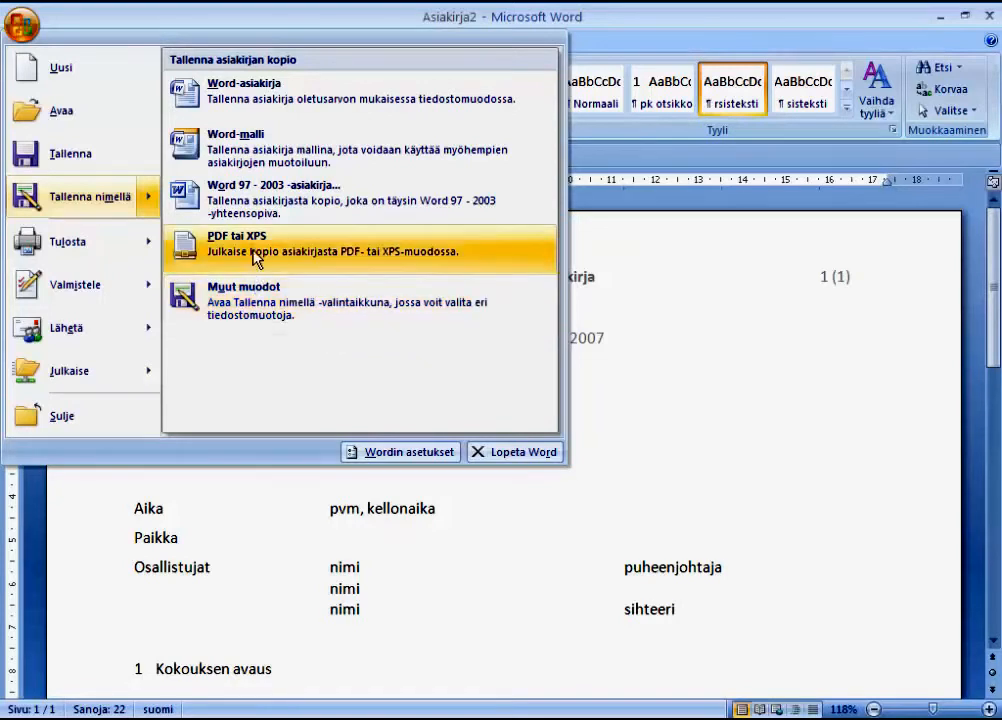
{"action": "left_click", "coordinate": [241, 104]}
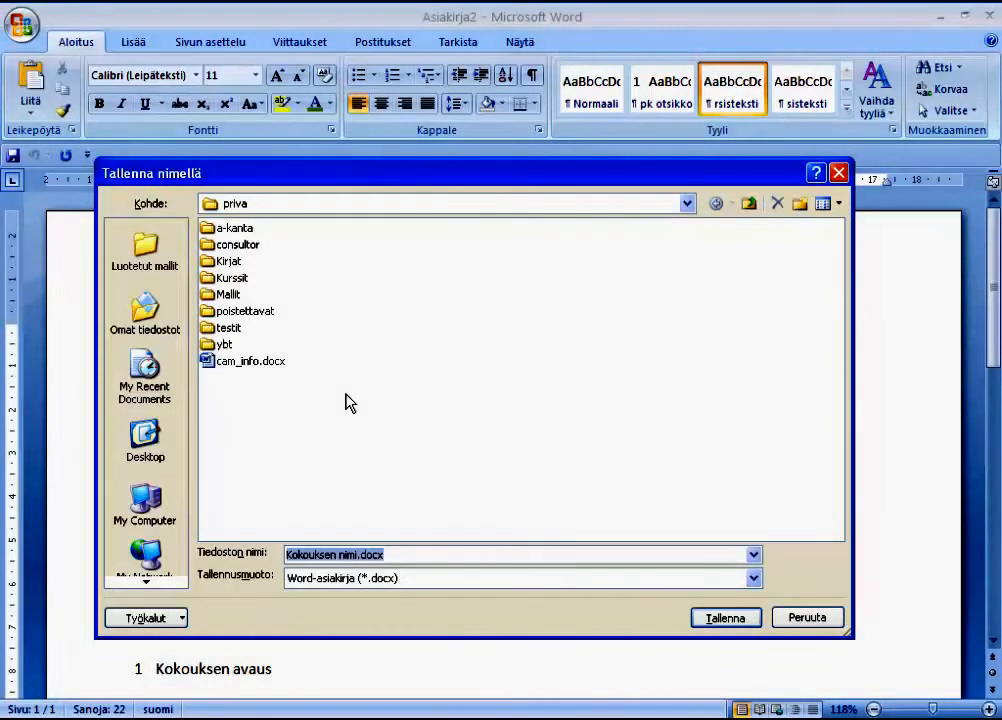
Create a folder named Pöytäkirjat inside the Tarjoukset folder of Omat tiedostot
{"action": "left_click", "coordinate": [146, 314]}
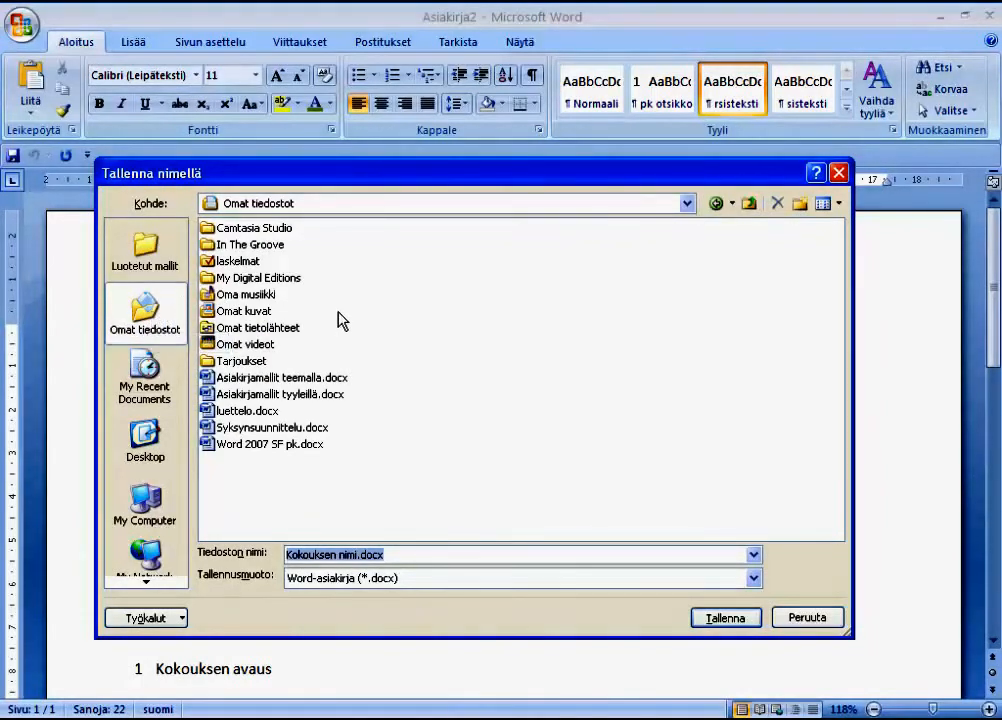
{"action": "double_click", "coordinate": [248, 362]}
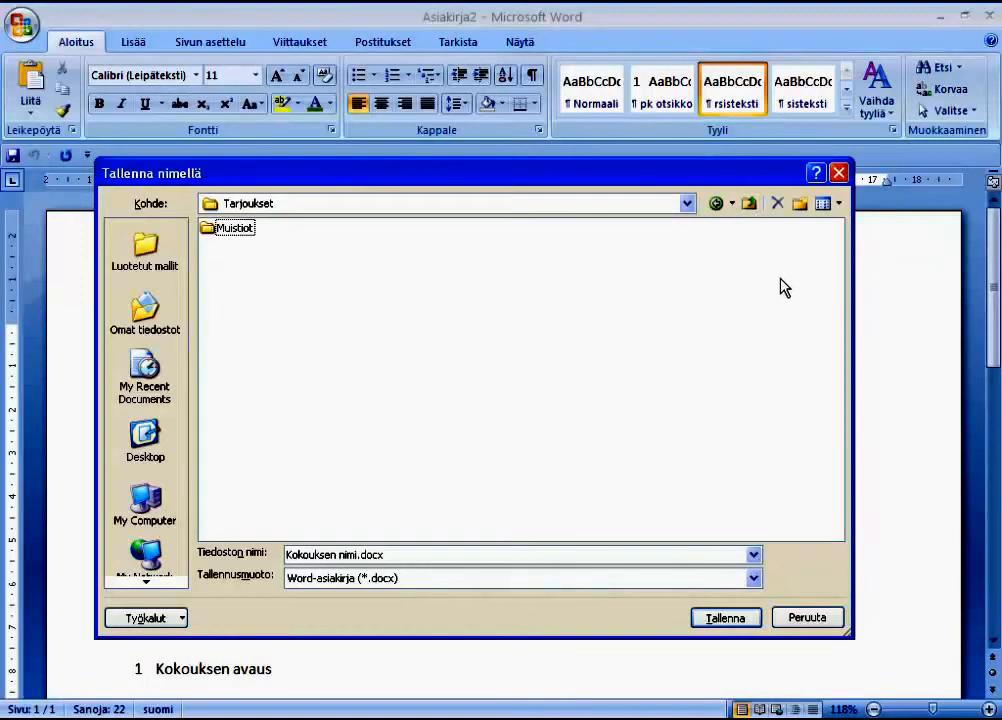
{"action": "left_click", "coordinate": [800, 214]}
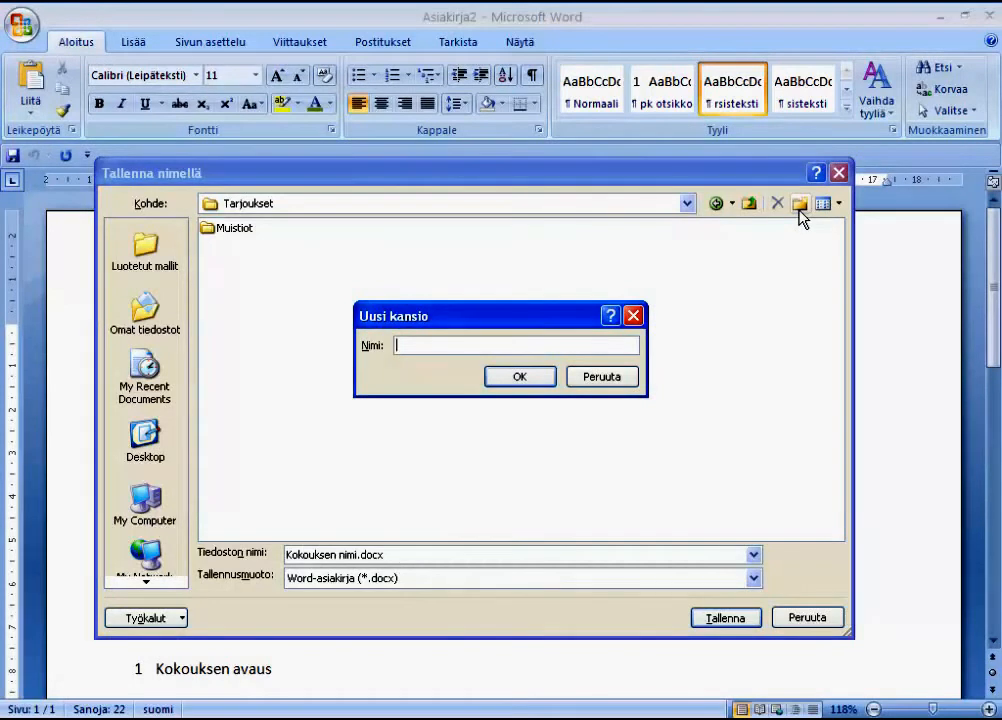
{"action": "type", "text": "Pöytäkirjat"}
{"action": "left_click", "coordinate": [515, 385]}
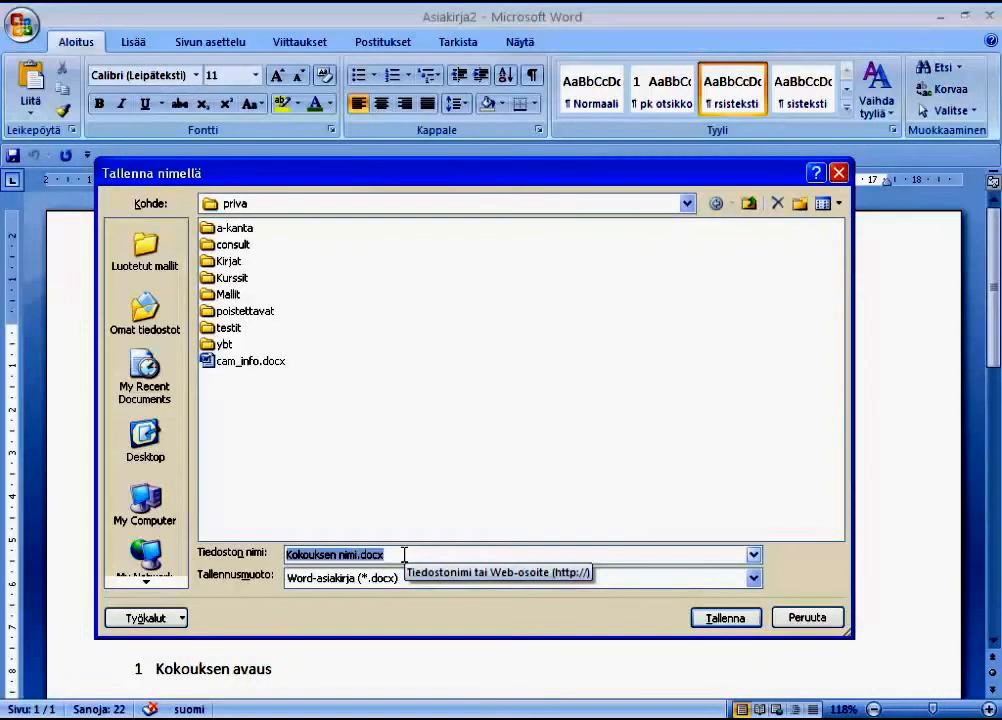
Name the file pöytäkirja1, look through the available file formats and keep Word-asiakirja (*.docx)
{"action": "key", "text": "Delete"}
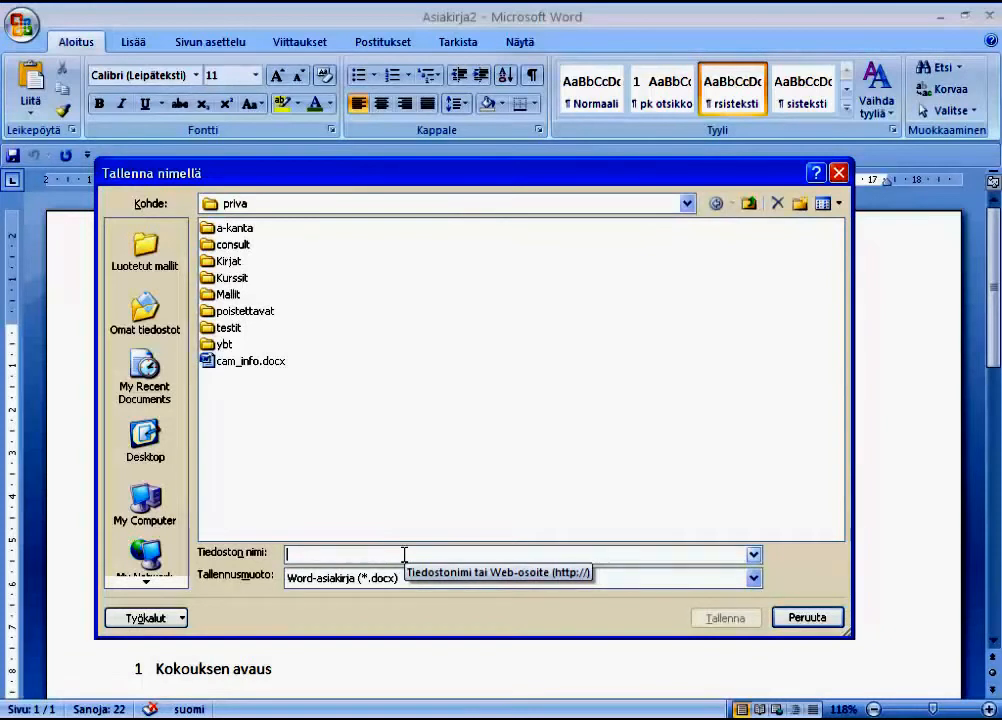
{"action": "type", "text": "pöytäkirja1"}
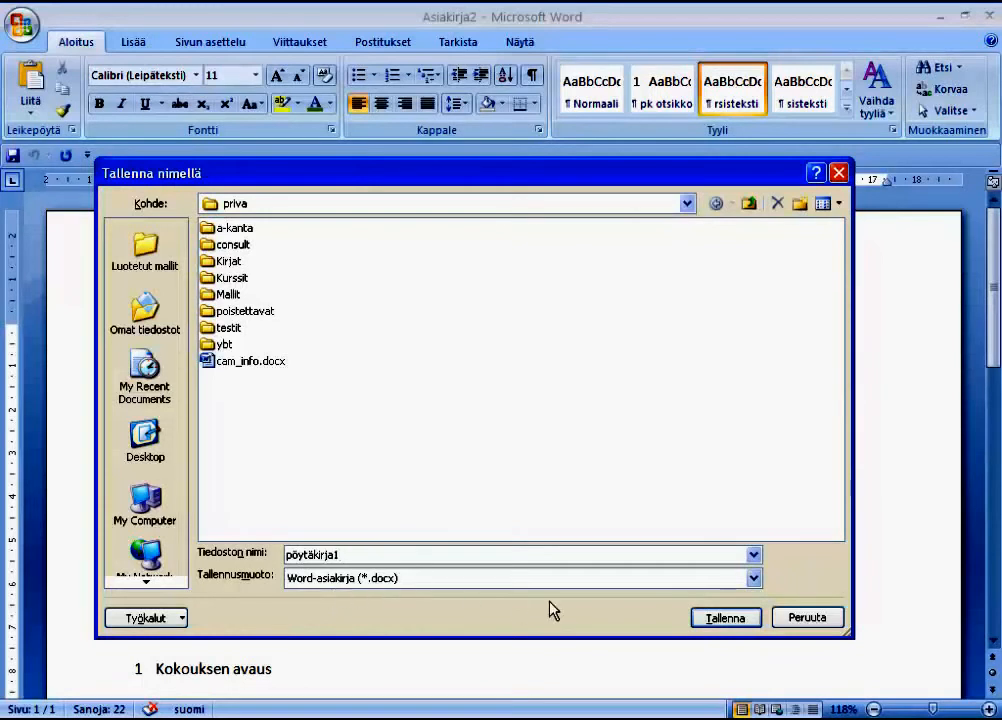
{"action": "left_click", "coordinate": [754, 578]}
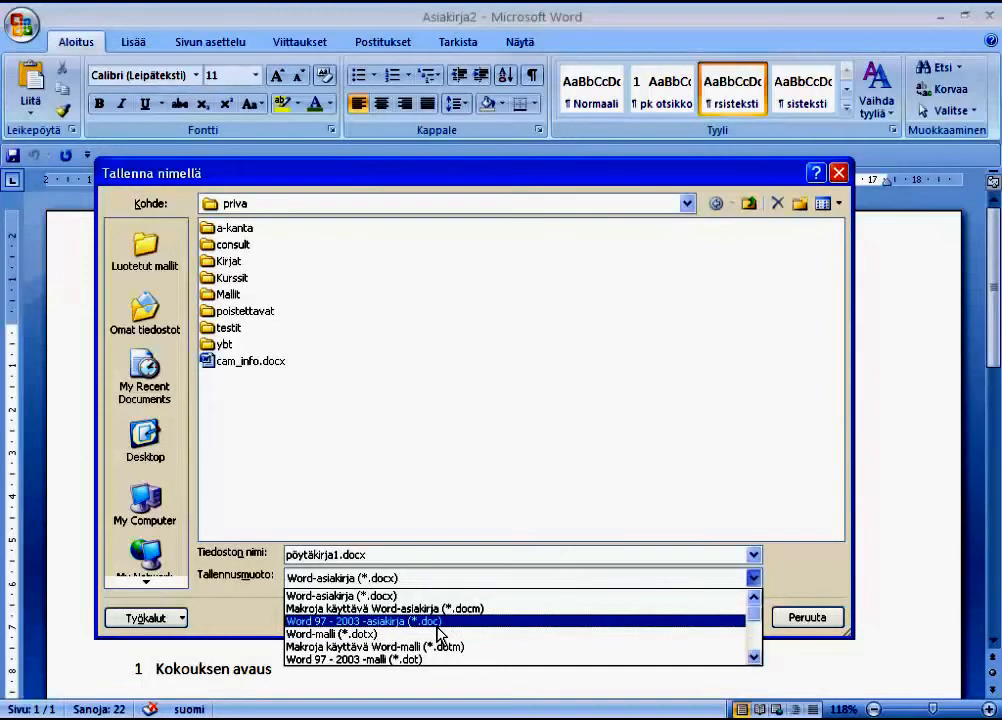
{"action": "left_click", "coordinate": [755, 657]}
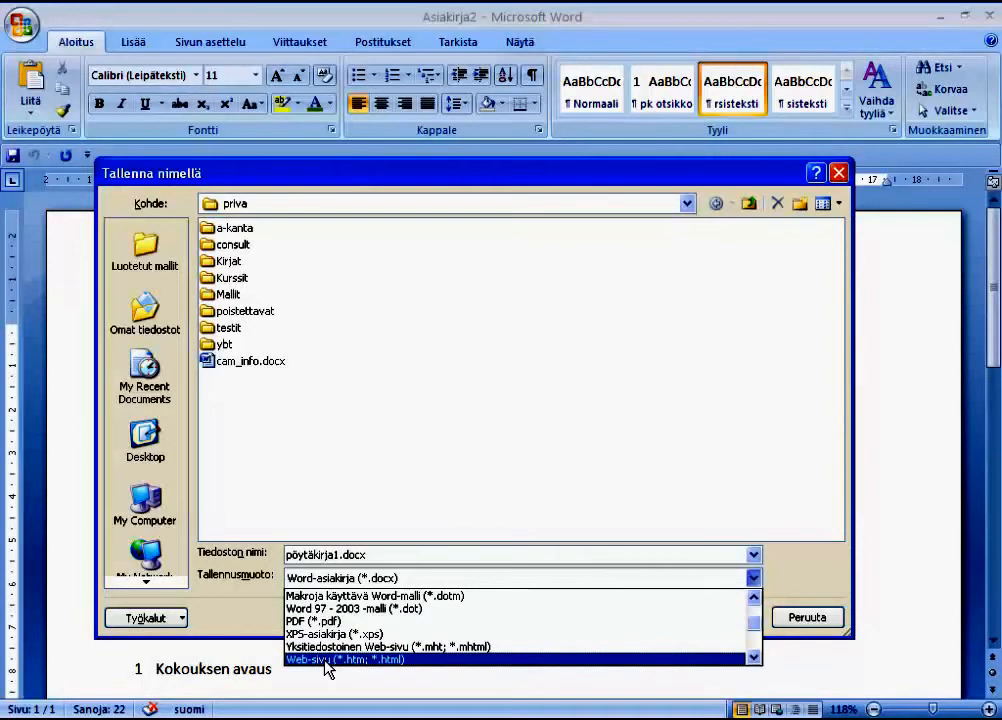
{"action": "left_click", "coordinate": [754, 657]}
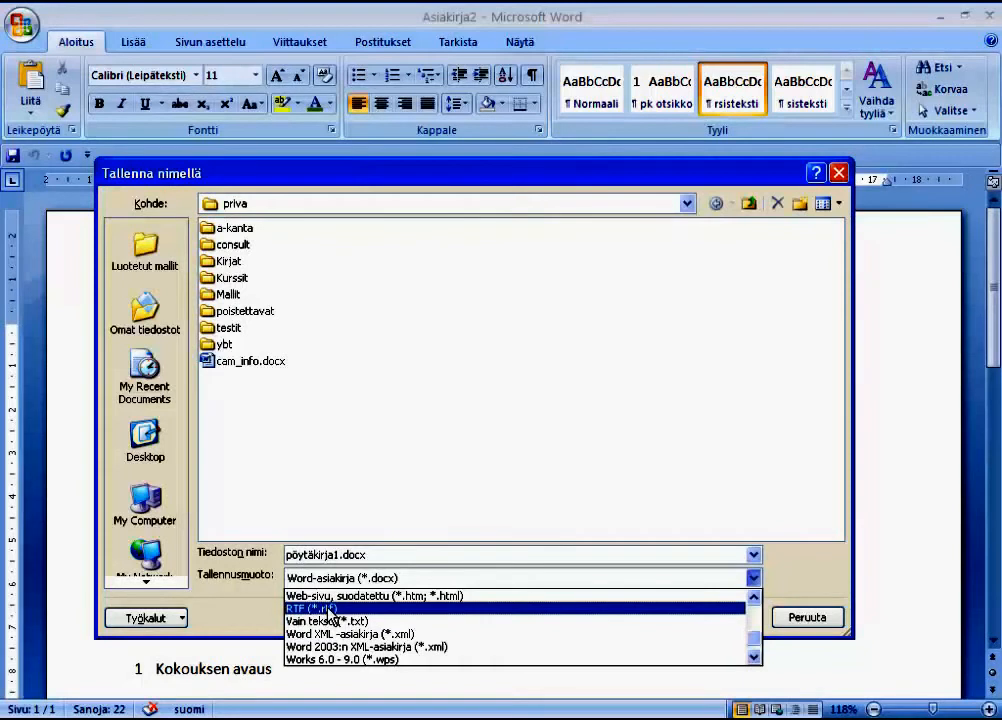
{"action": "left_click", "coordinate": [408, 587]}
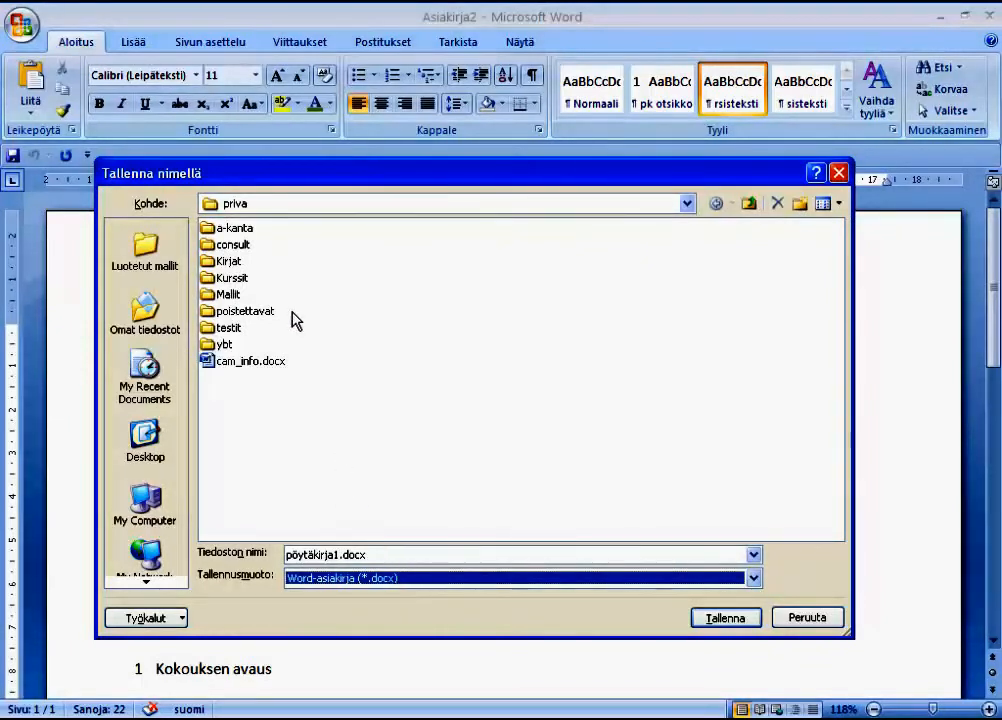
Create a Pöytäkirjat folder directly in Omat tiedostot and save the document there
{"action": "left_click", "coordinate": [147, 322]}
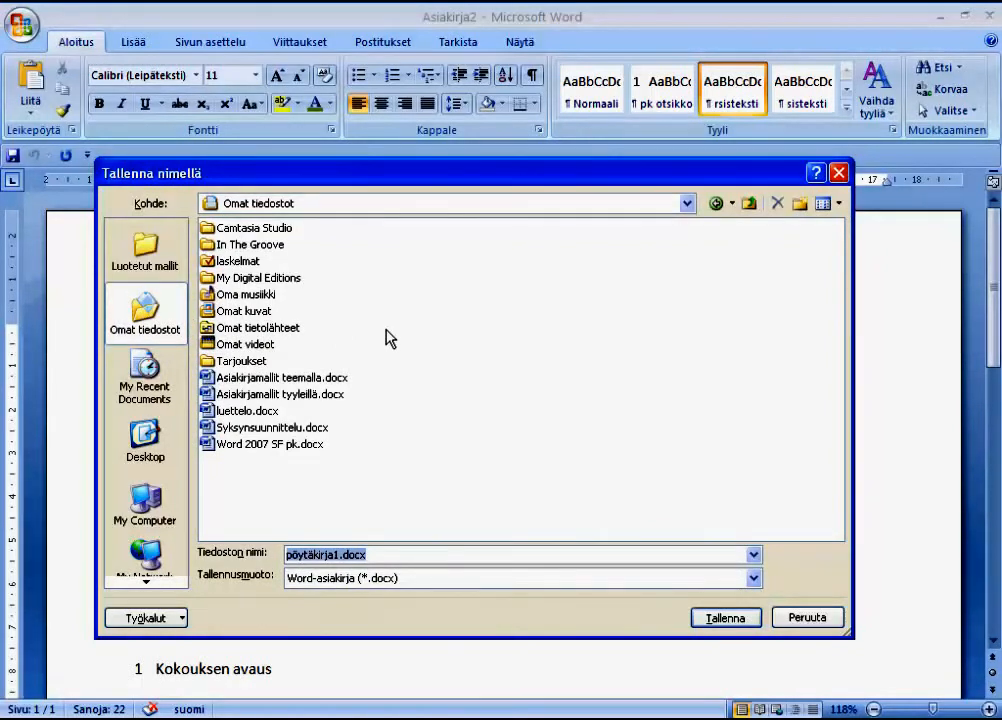
{"action": "left_click", "coordinate": [797, 208]}
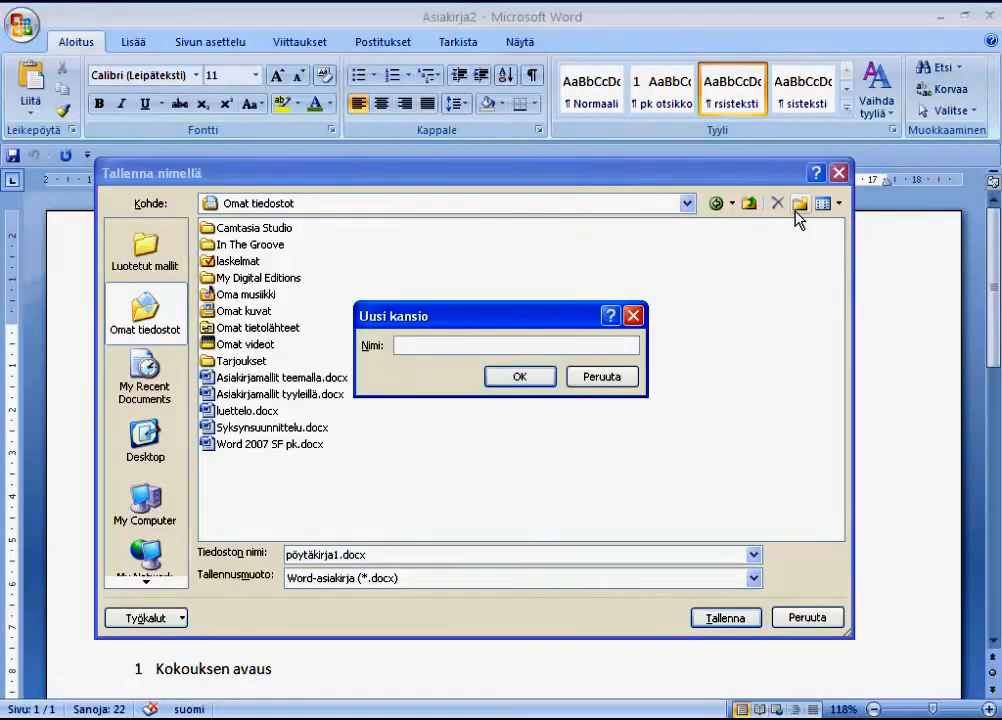
{"action": "type", "text": "Pöytäkirjat"}
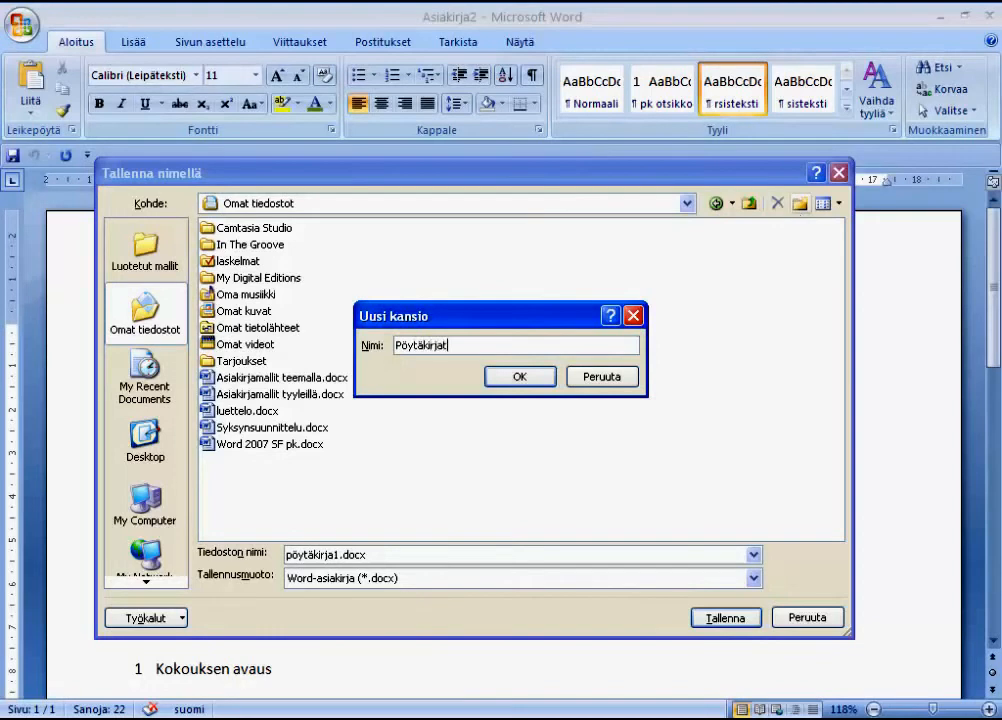
{"action": "left_click", "coordinate": [541, 385]}
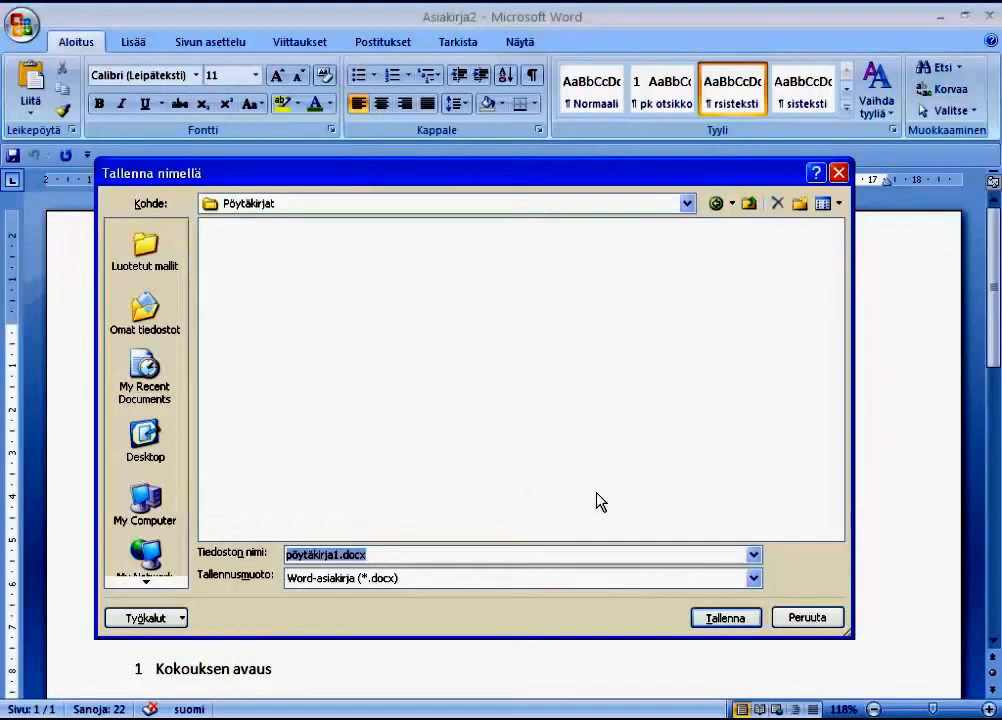
{"action": "left_click", "coordinate": [726, 619]}
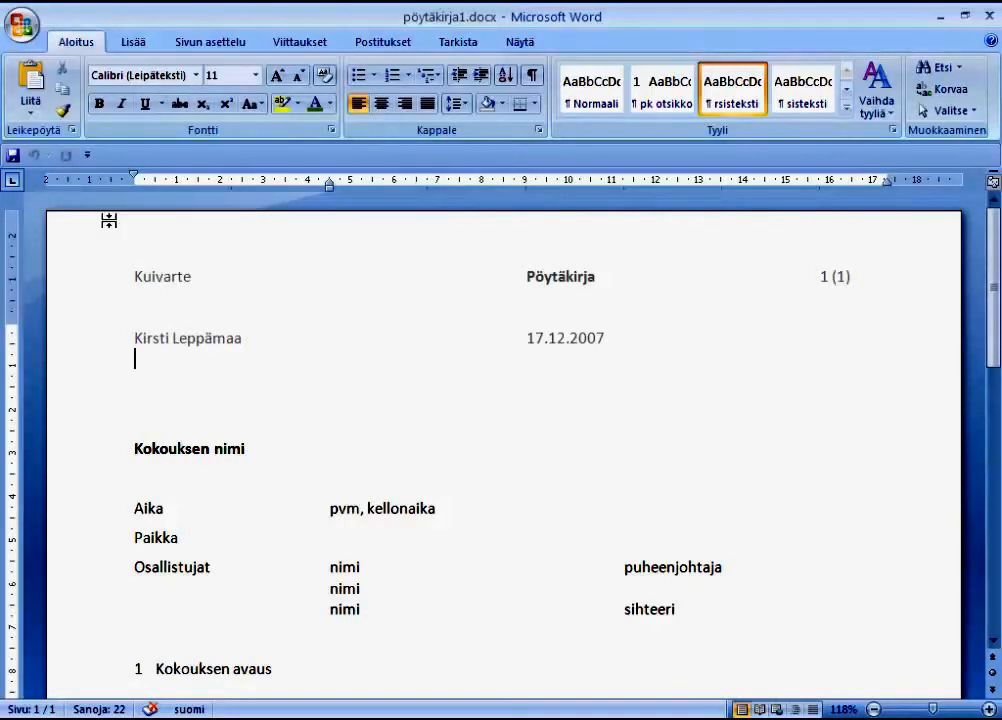
Save a Word 97 - 2003 copy of the document as pöytäkirja1.doc in the Pöytäkirjat folder
{"action": "left_click", "coordinate": [20, 33]}
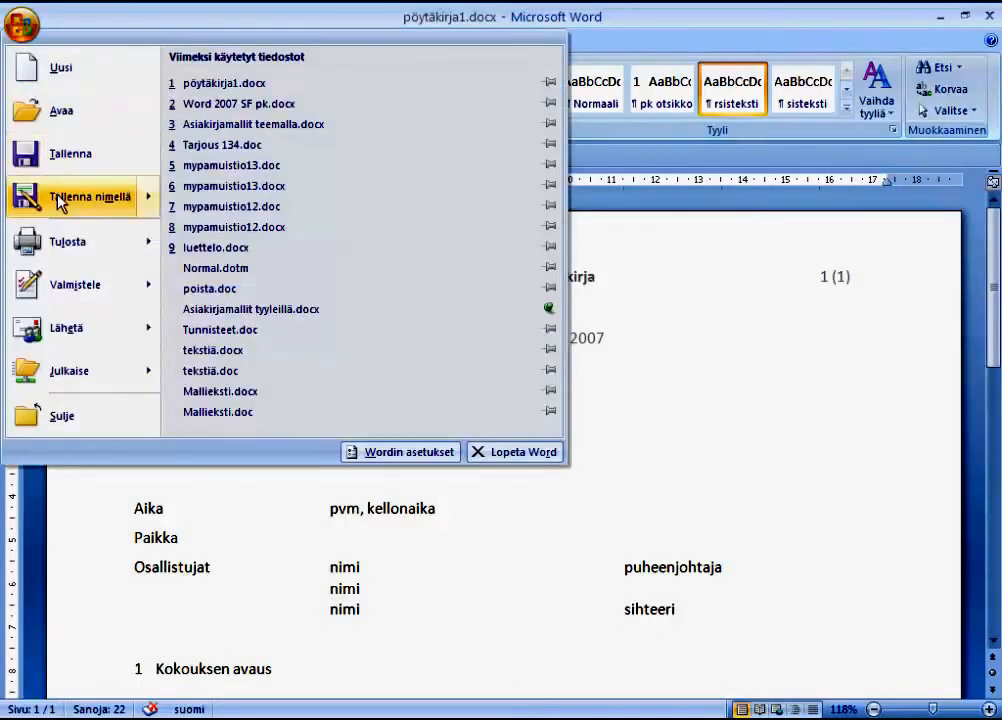
{"action": "mouse_move", "coordinate": [62, 206]}
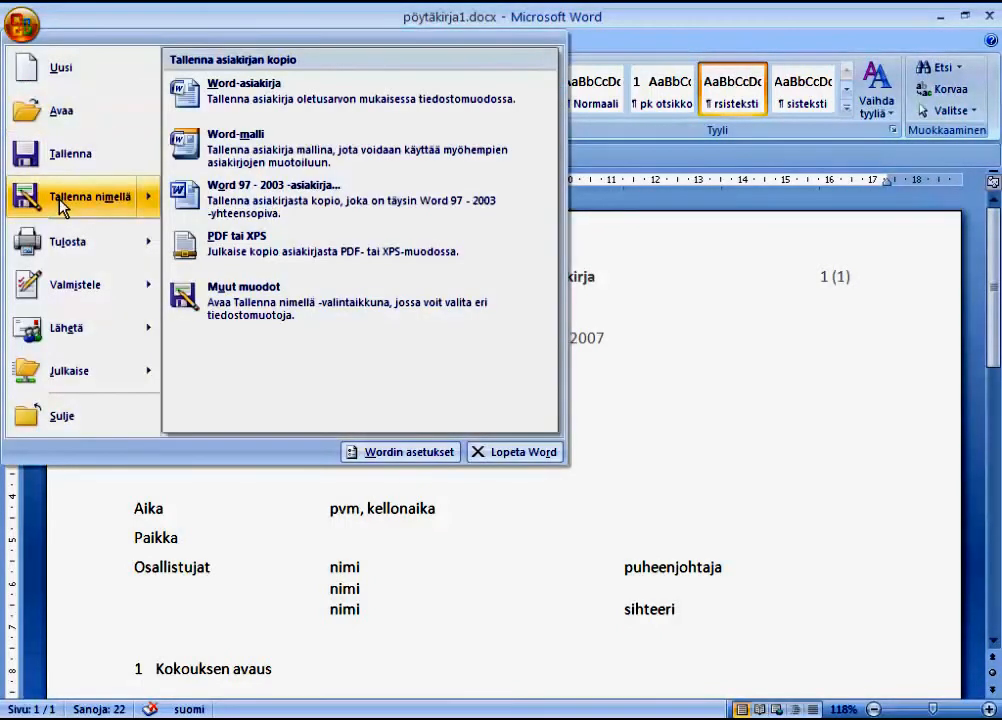
{"action": "left_click", "coordinate": [338, 210]}
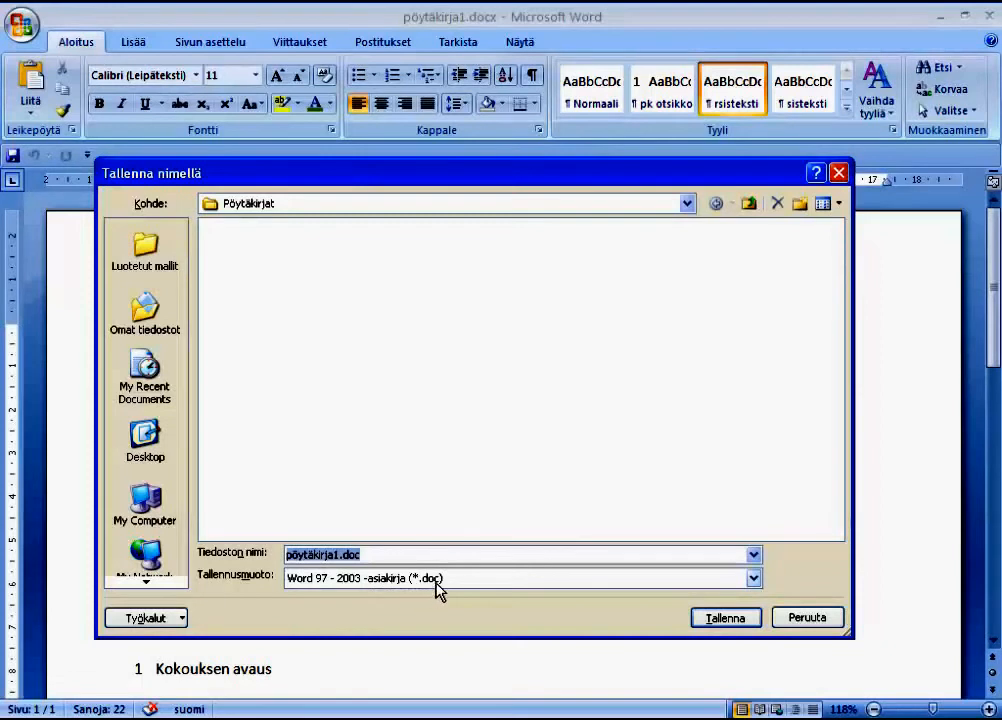
{"action": "left_click", "coordinate": [731, 620]}
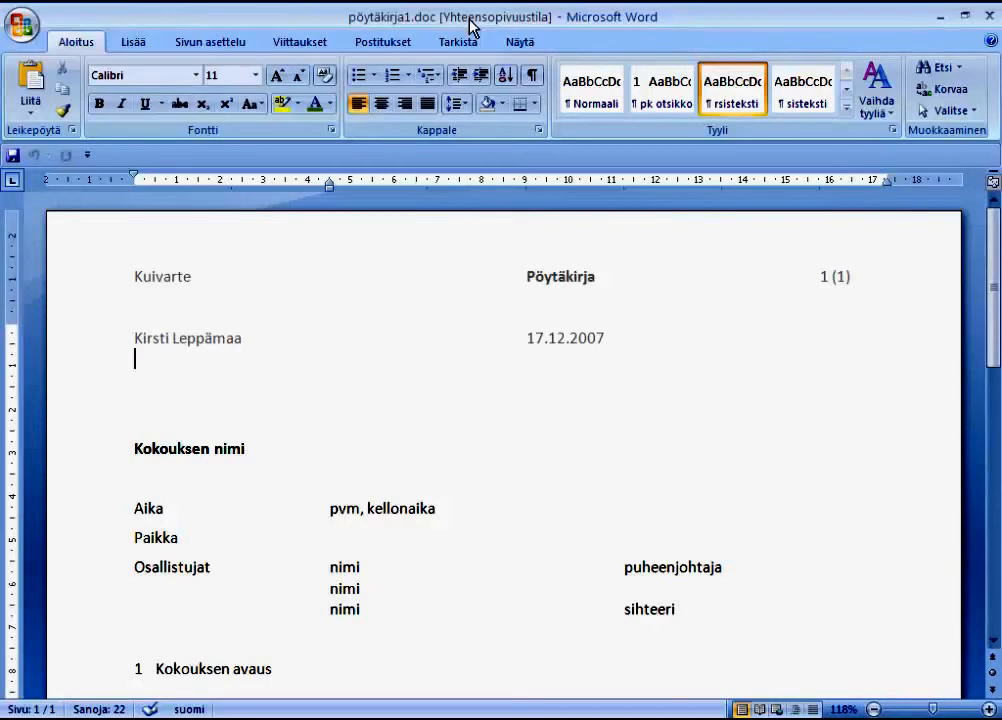
Pin Asiakirjamallit teemalla.docx in the list of recently used files
{"action": "left_click", "coordinate": [136, 44]}
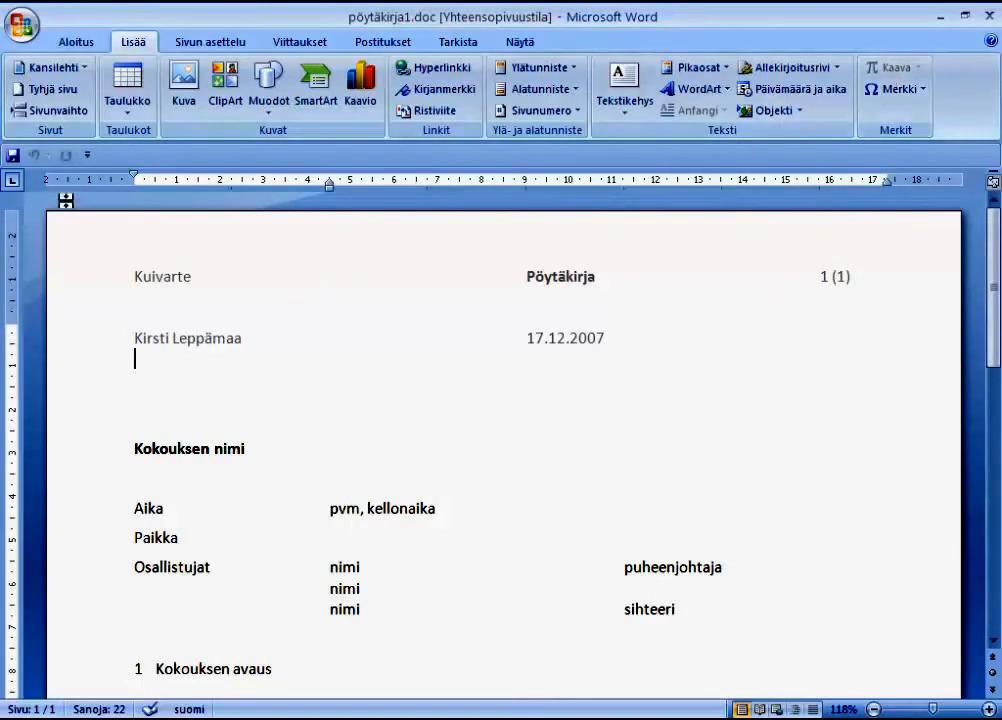
{"action": "left_click", "coordinate": [22, 28]}
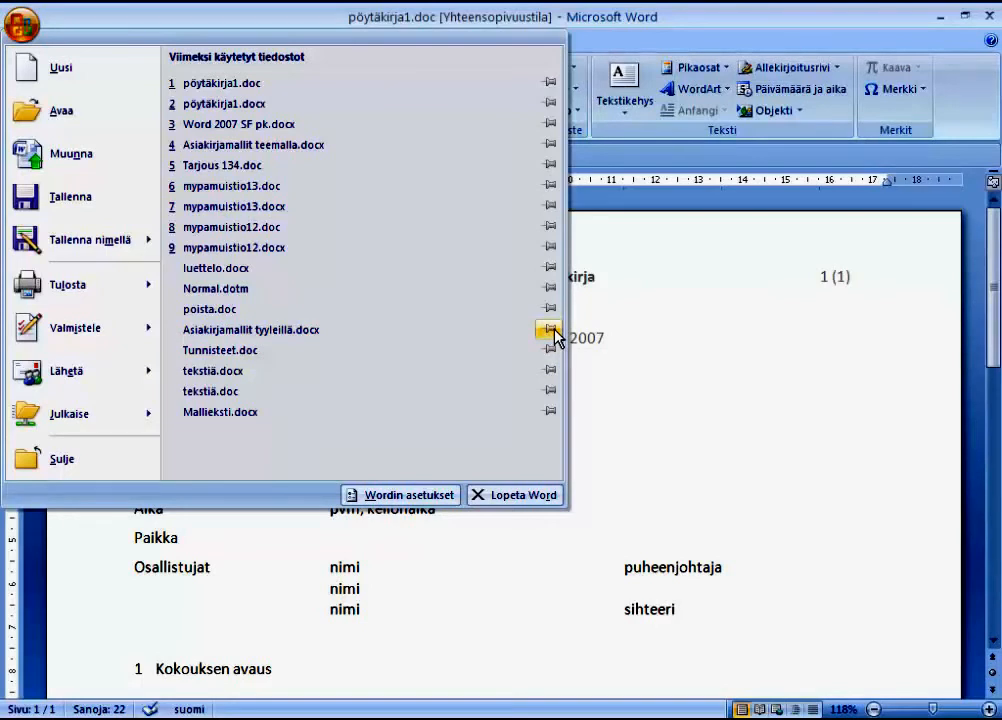
{"action": "left_click", "coordinate": [552, 146]}
Open the document Tarjous 134.doc from the Tarjoukset folder in Omat tiedostot
{"action": "left_click", "coordinate": [82, 119]}
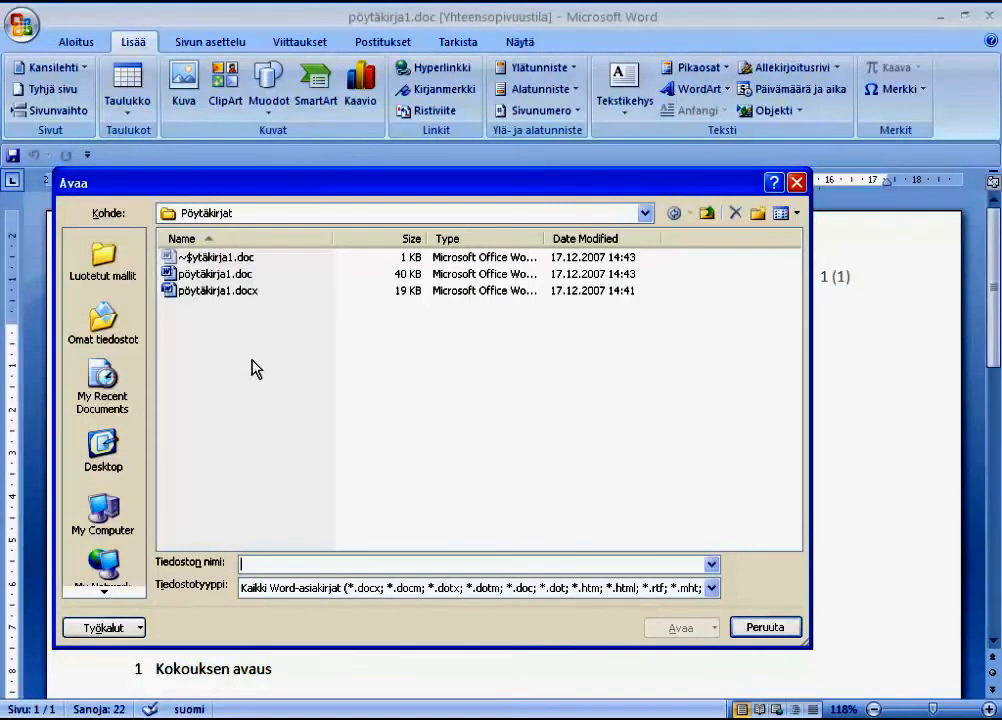
{"action": "left_click", "coordinate": [705, 217]}
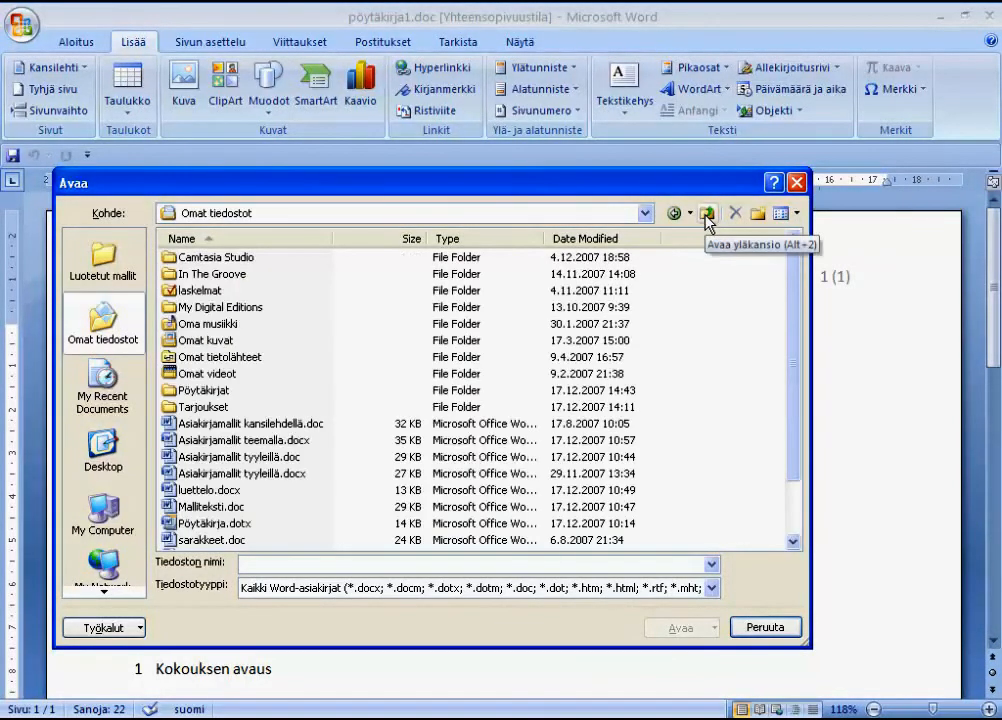
{"action": "double_click", "coordinate": [207, 408]}
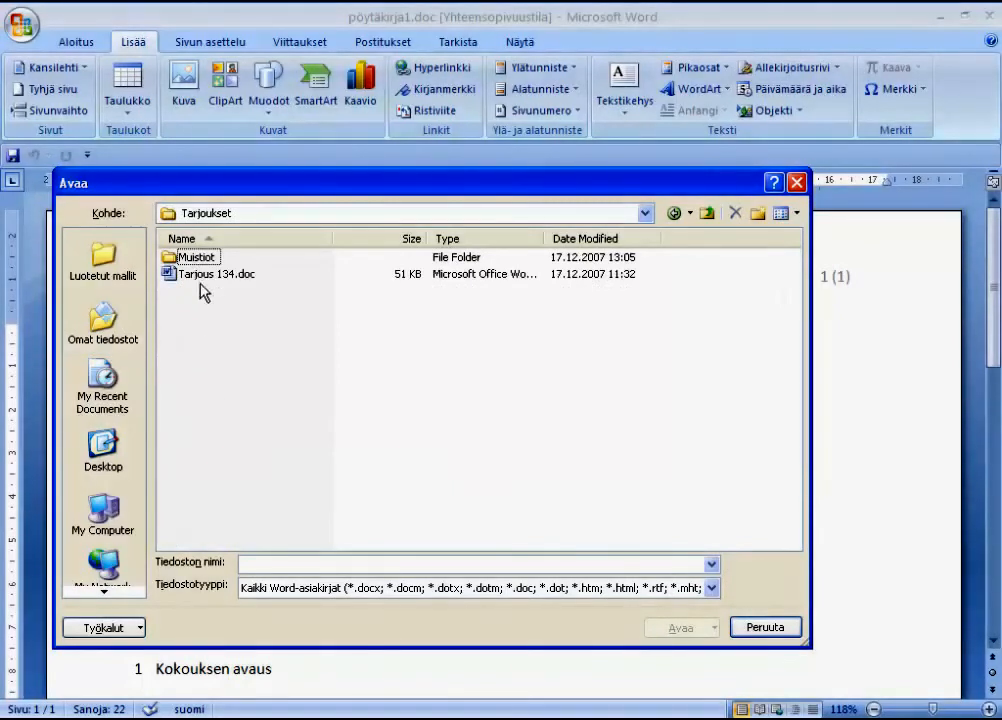
{"action": "mouse_move", "coordinate": [197, 283]}
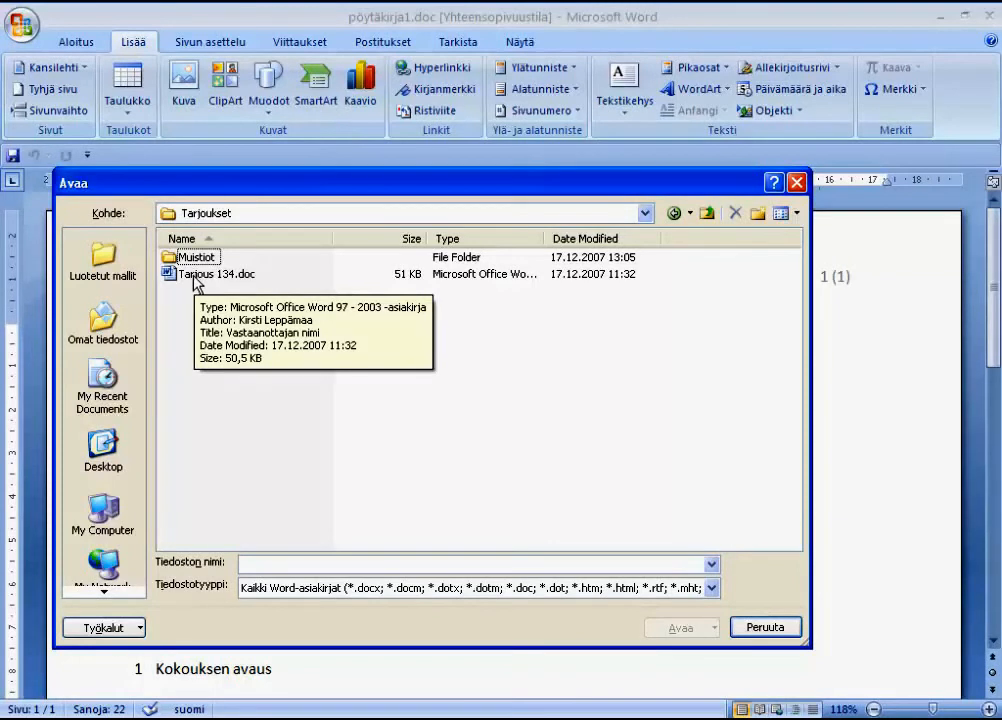
{"action": "left_click", "coordinate": [197, 283]}
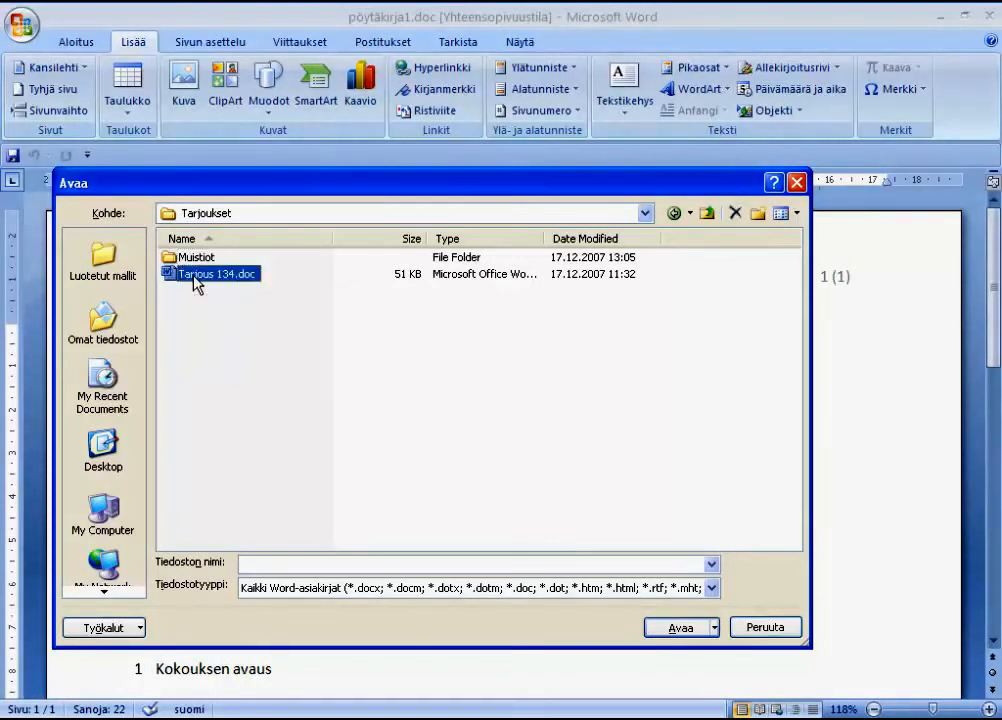
{"action": "mouse_move", "coordinate": [252, 288]}
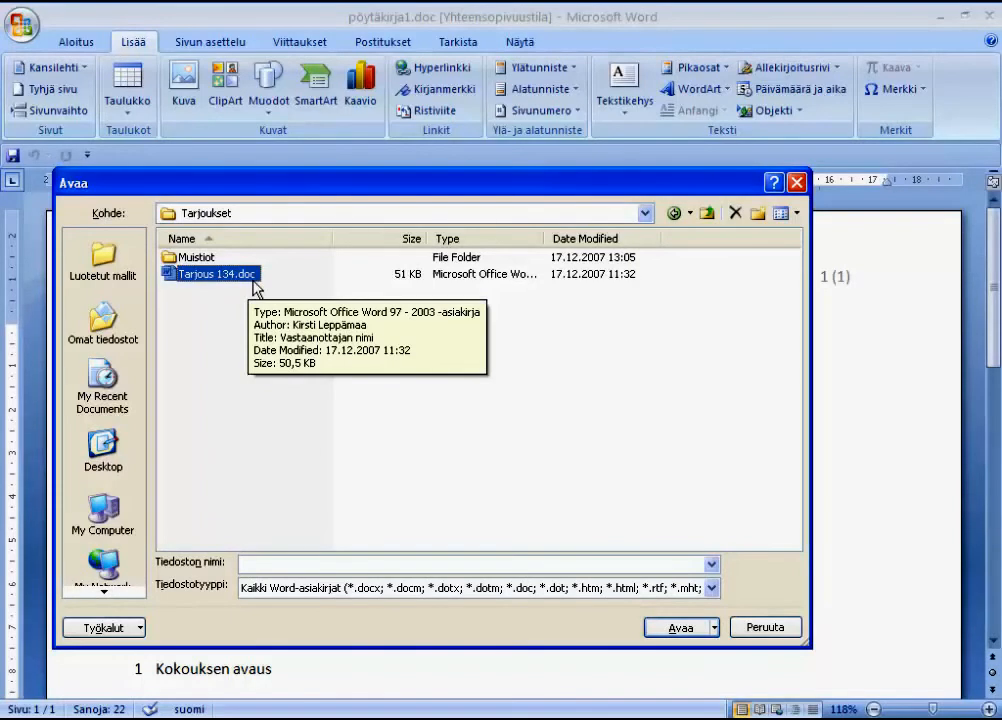
{"action": "left_click", "coordinate": [680, 628]}
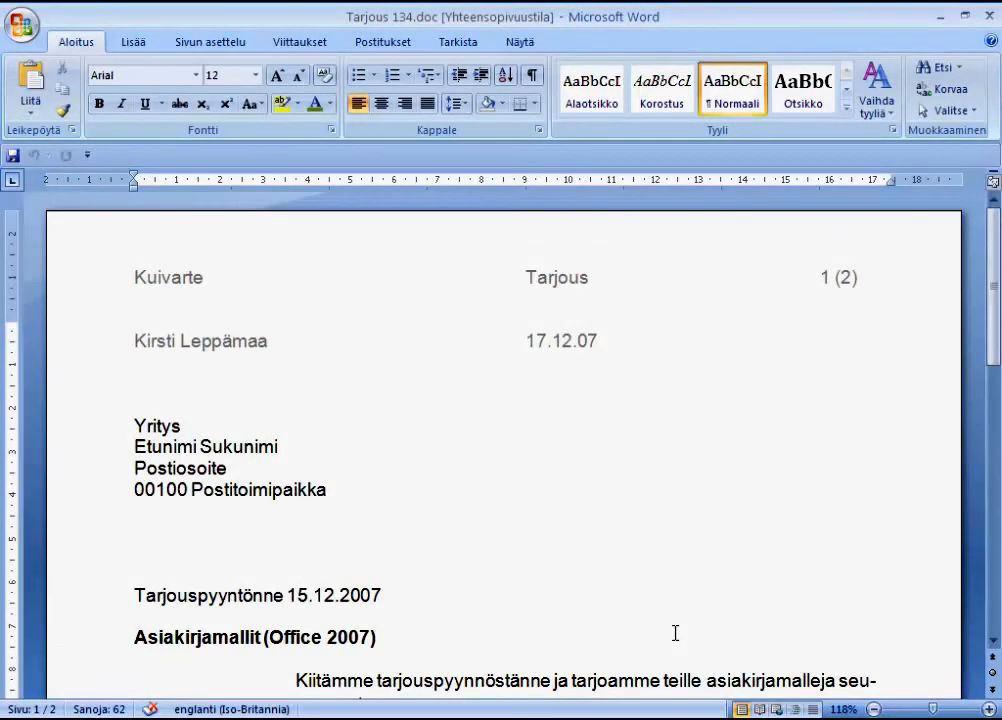
Make the word Yritys in the recipient block bold and italic, and save the document in its existing format
{"action": "double_click", "coordinate": [140, 424]}
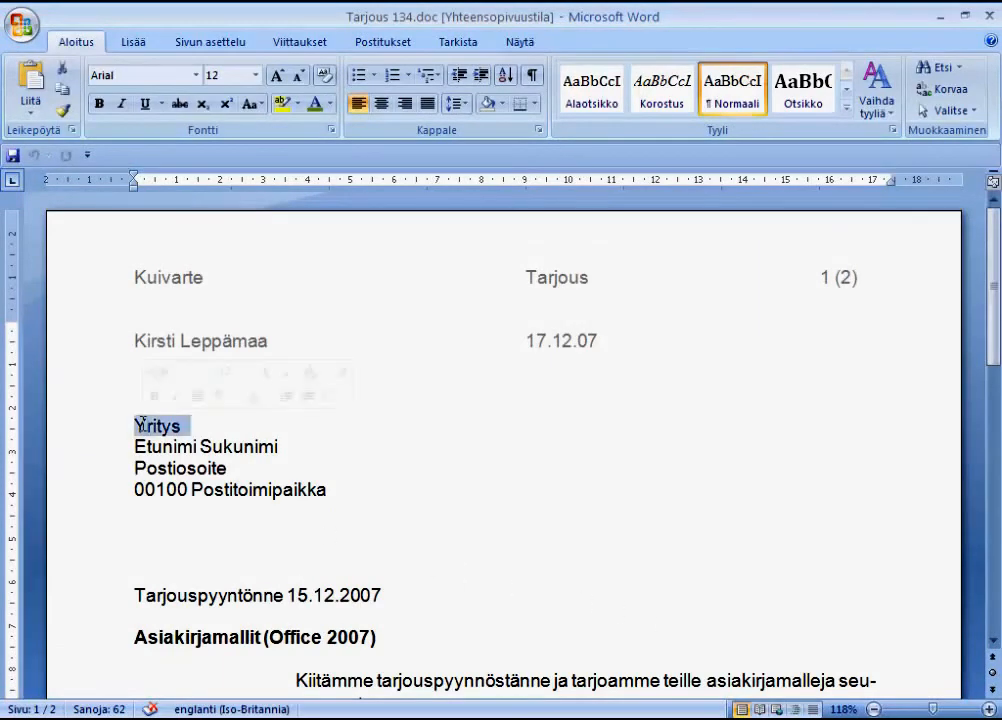
{"action": "left_click", "coordinate": [99, 104]}
{"action": "left_click", "coordinate": [121, 104]}
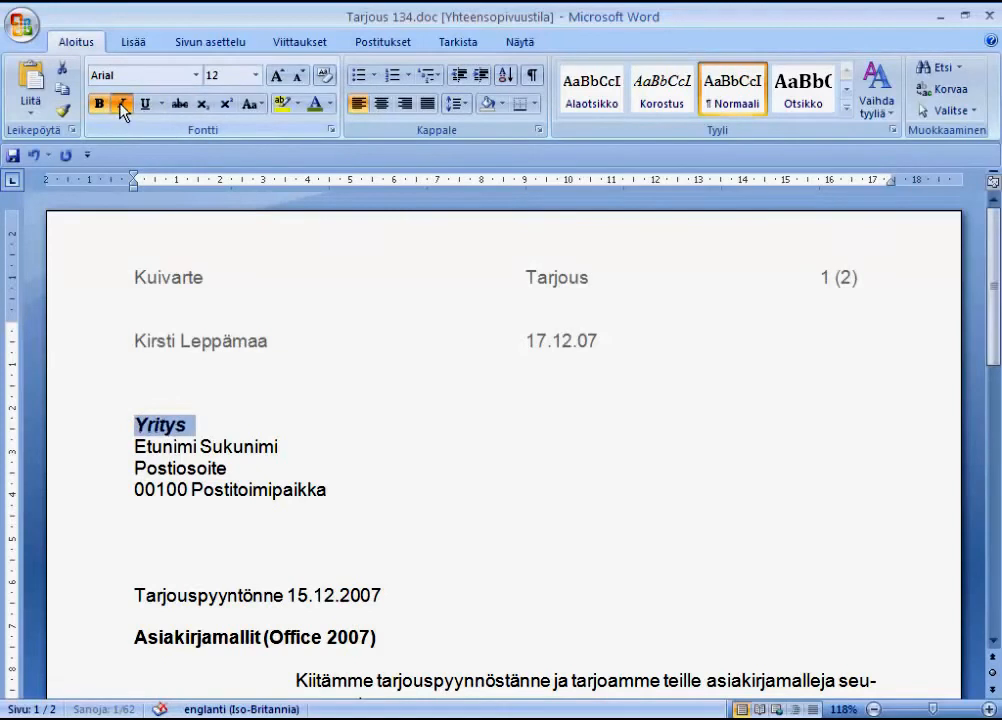
{"action": "left_click", "coordinate": [10, 158]}
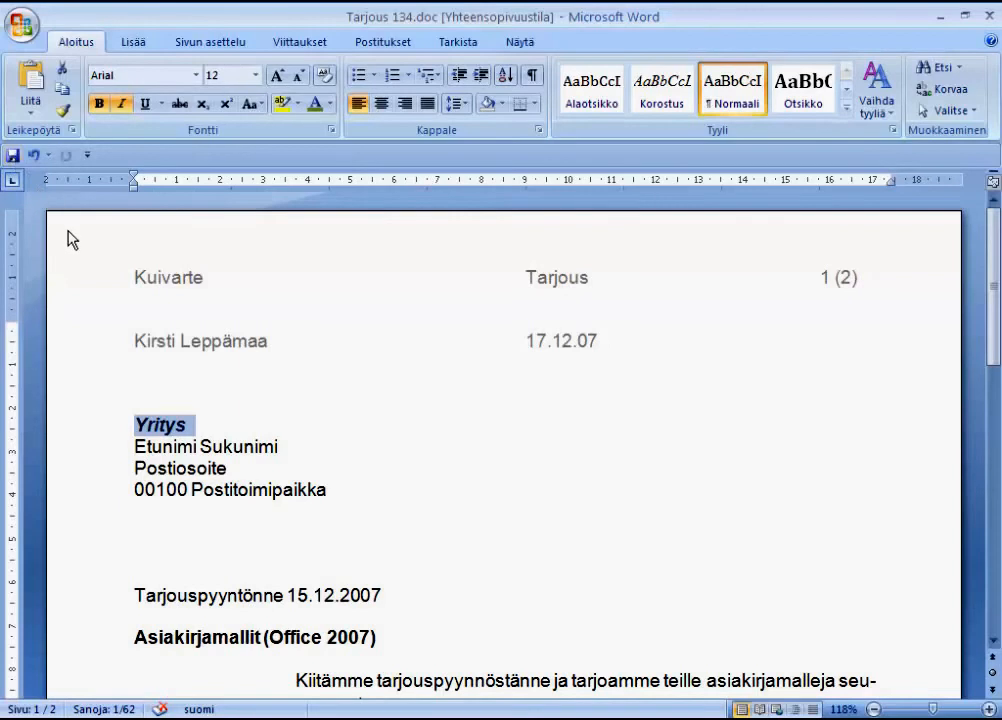
Convert Tarjous 134.doc to the newest Word file format, accept the conversion and save the document
{"action": "left_click", "coordinate": [21, 37]}
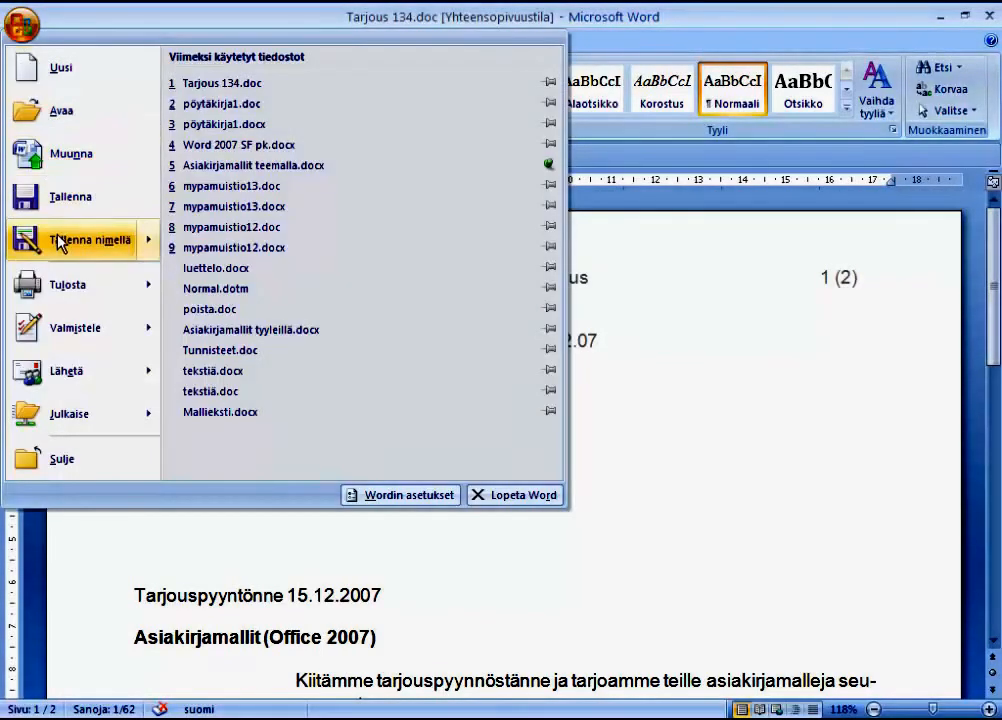
{"action": "mouse_move", "coordinate": [60, 250]}
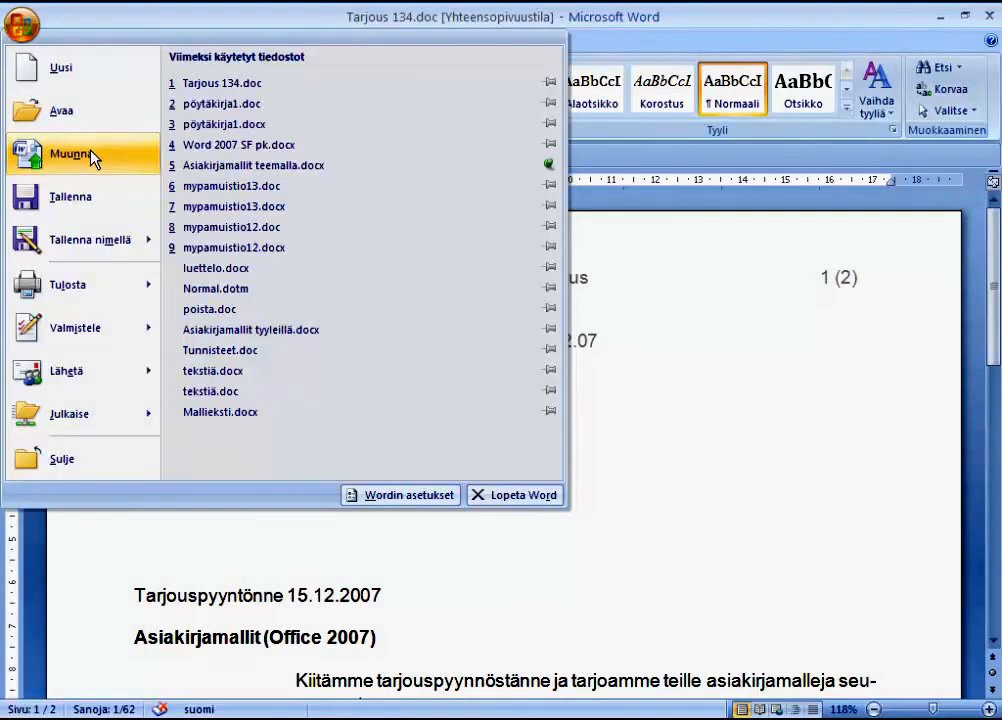
{"action": "left_click", "coordinate": [91, 158]}
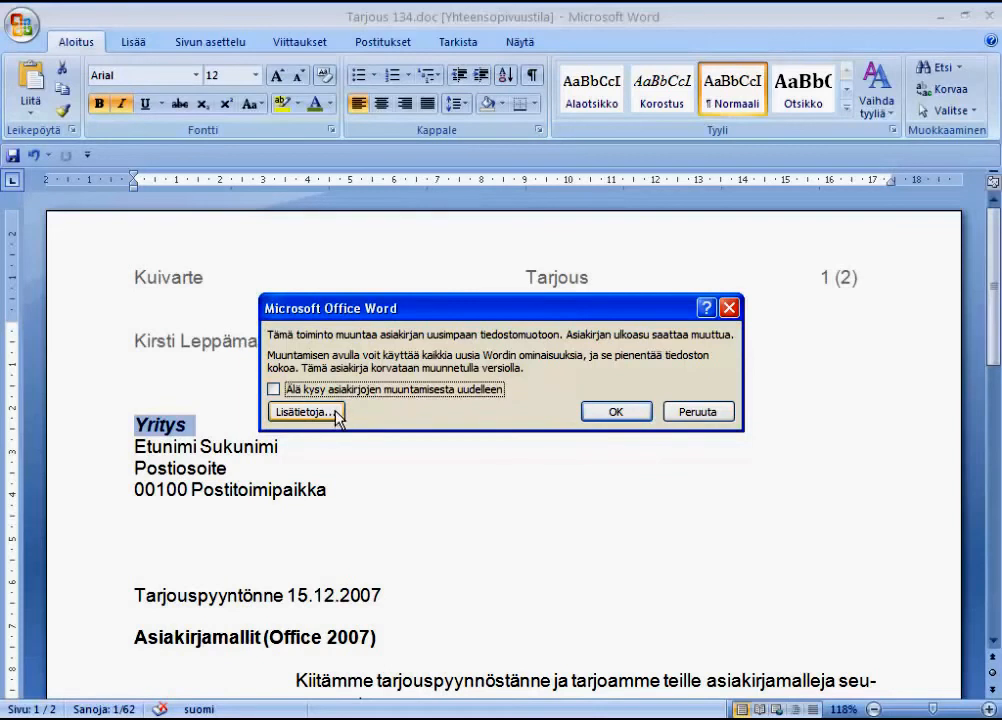
{"action": "left_click", "coordinate": [617, 414]}
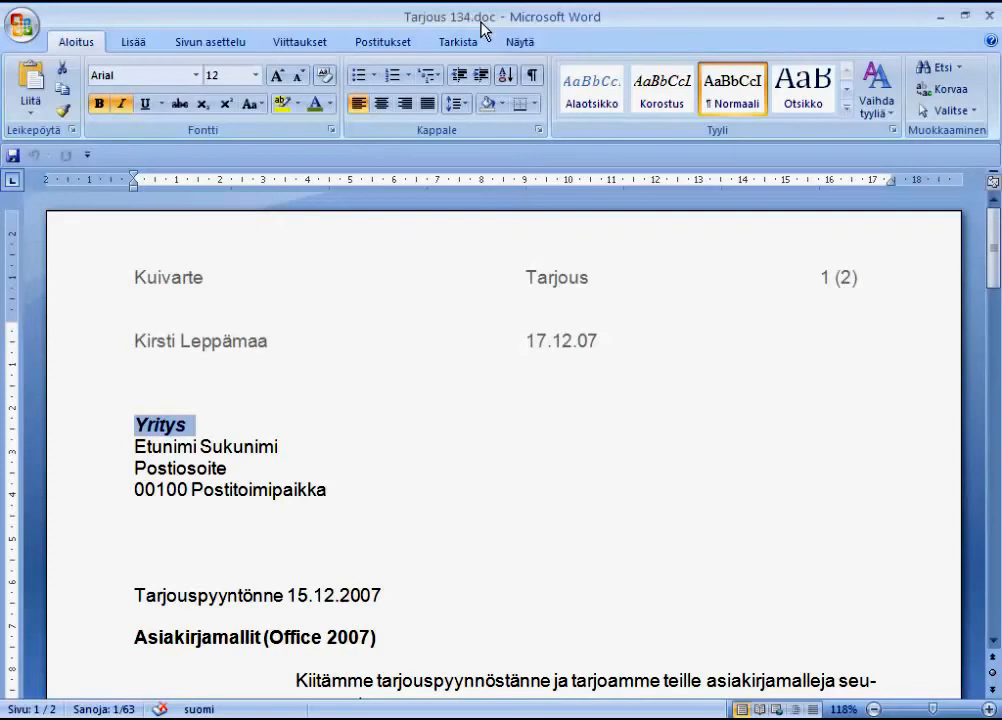
{"action": "left_click", "coordinate": [12, 156]}
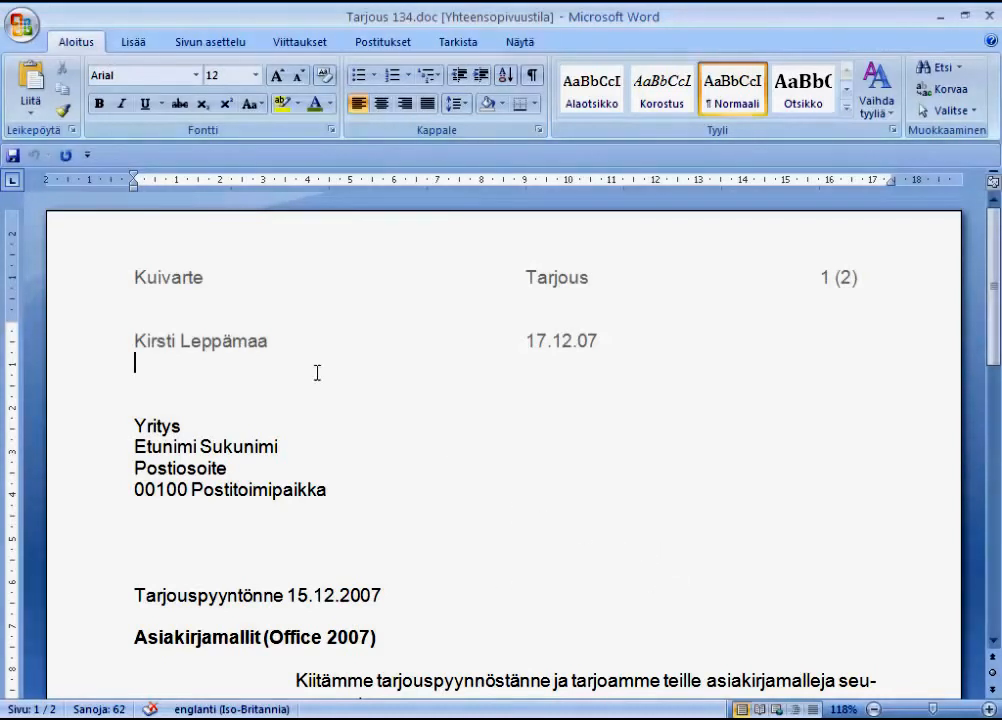
Save a copy as the Word document Tarjous 134.docx in the Tarjoukset folder, without keeping Word 97 - 2003 compatibility
{"action": "left_click", "coordinate": [22, 30]}
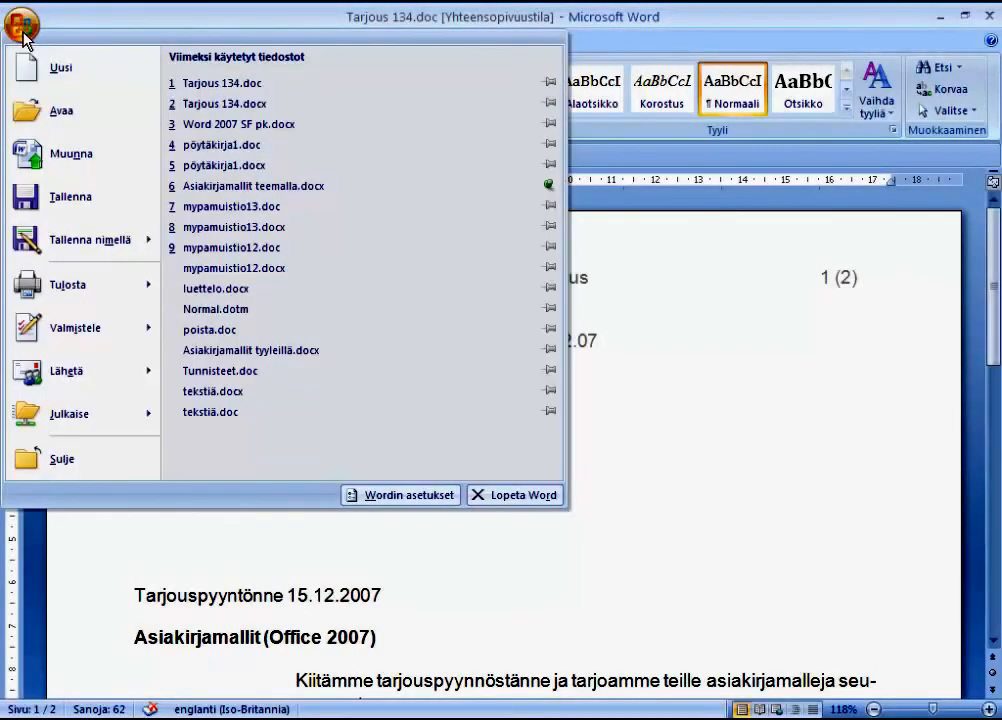
{"action": "mouse_move", "coordinate": [106, 243]}
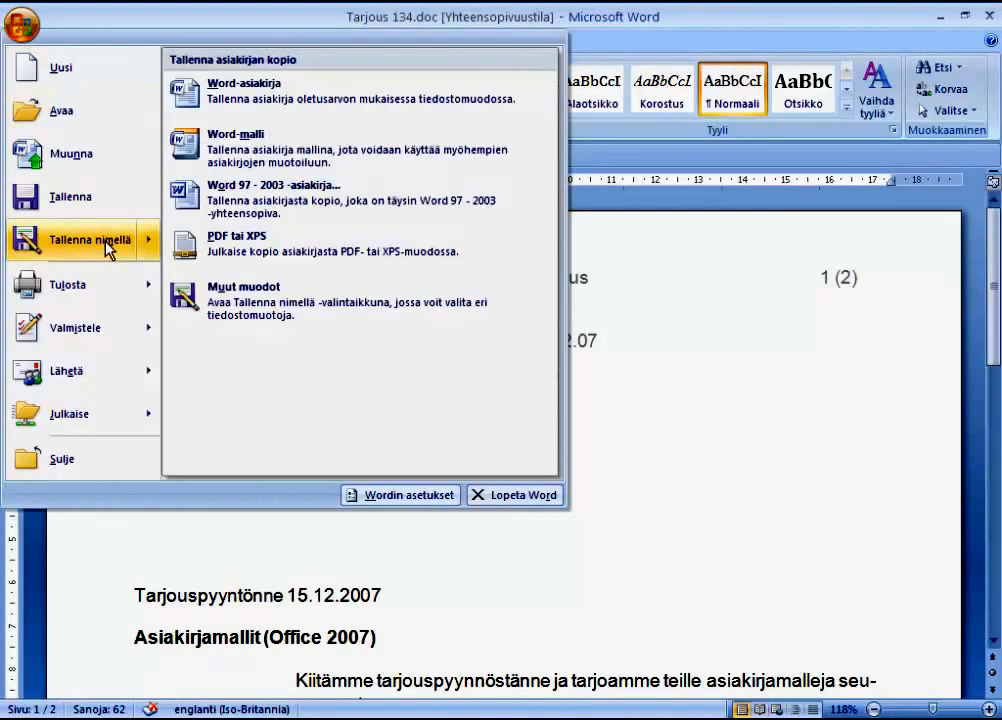
{"action": "left_click", "coordinate": [274, 100]}
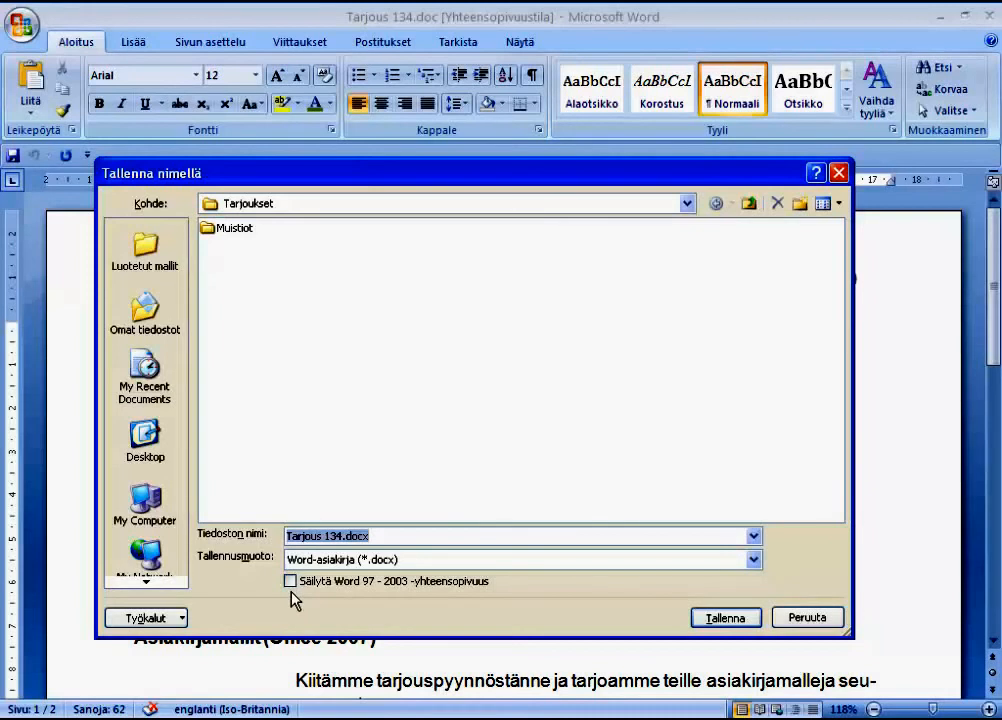
{"action": "left_click", "coordinate": [728, 620]}
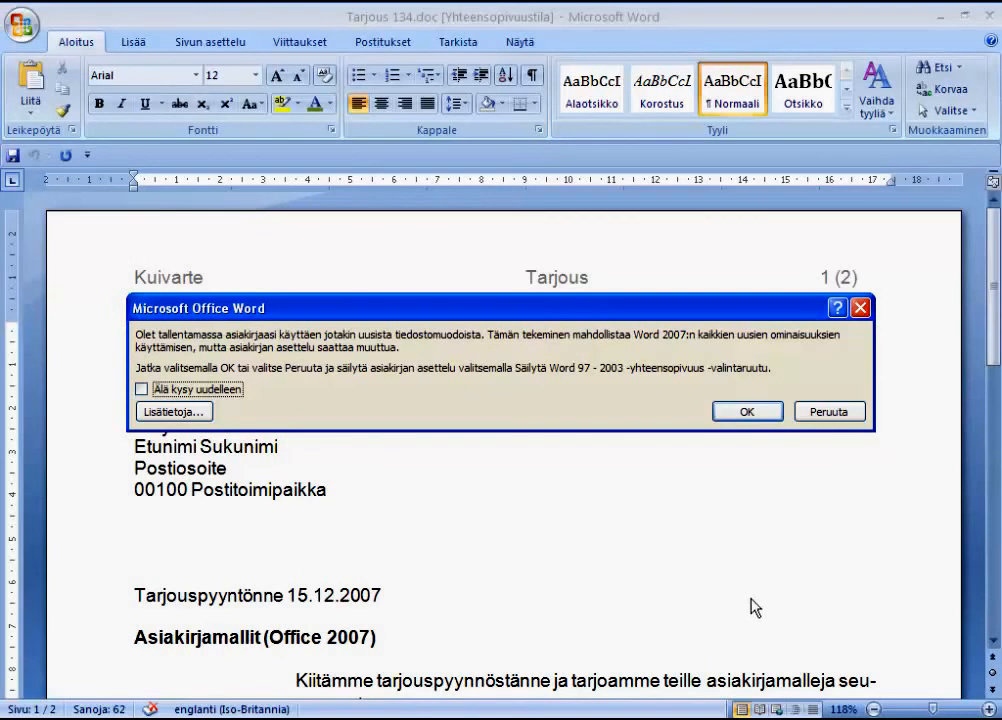
{"action": "left_click", "coordinate": [746, 418]}
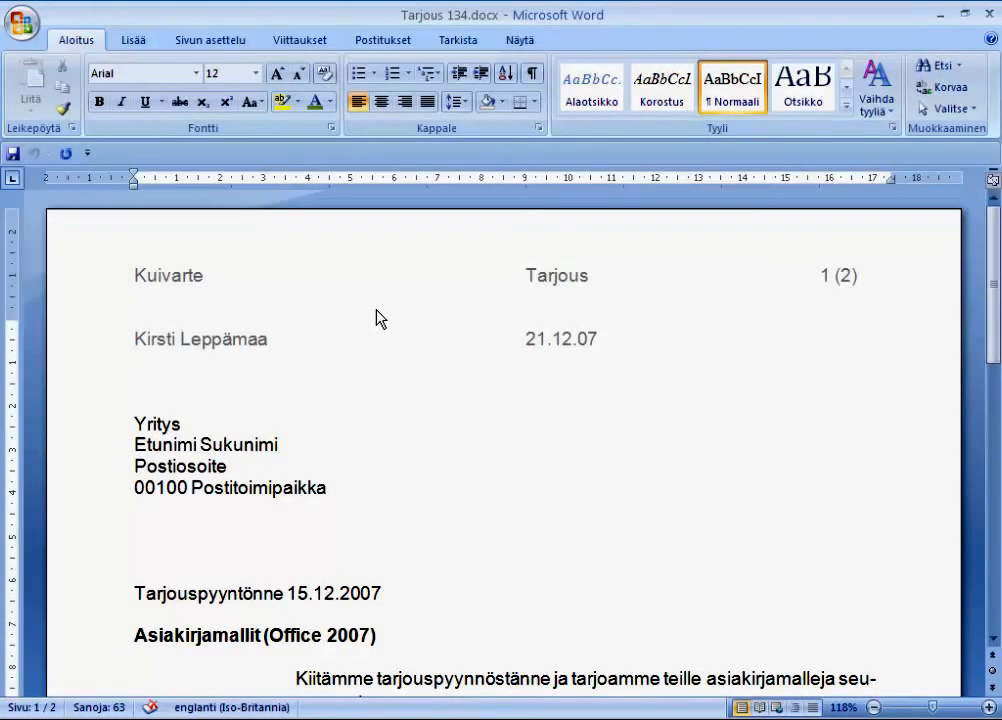
Open the document Asiakirjamallit teemalla.docx from Omat tiedostot
{"action": "left_click", "coordinate": [17, 28]}
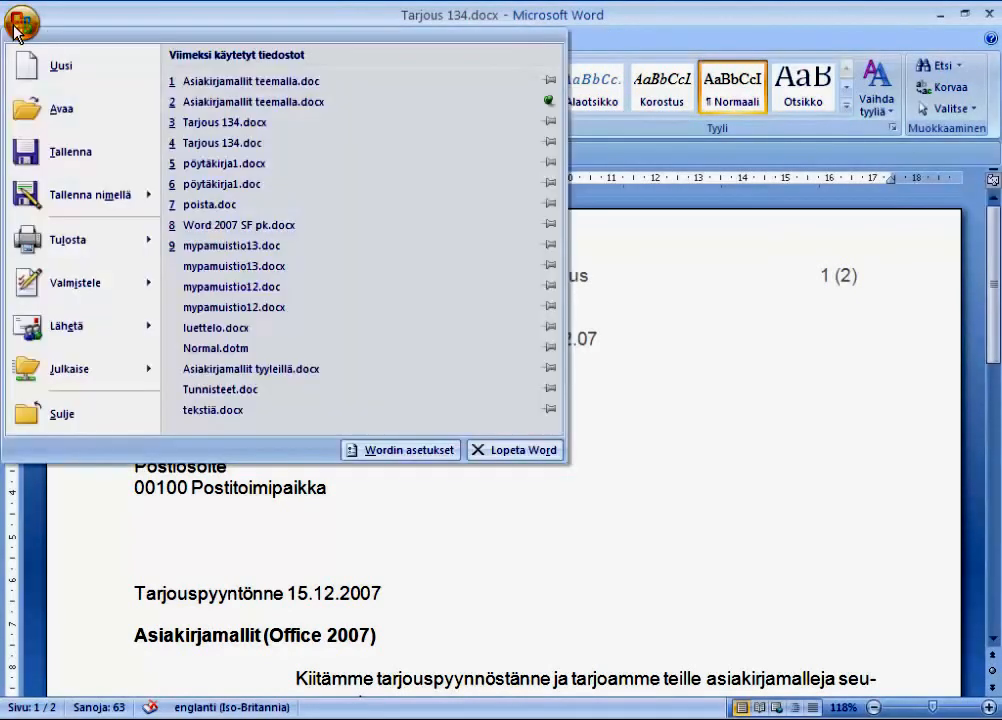
{"action": "left_click", "coordinate": [40, 119]}
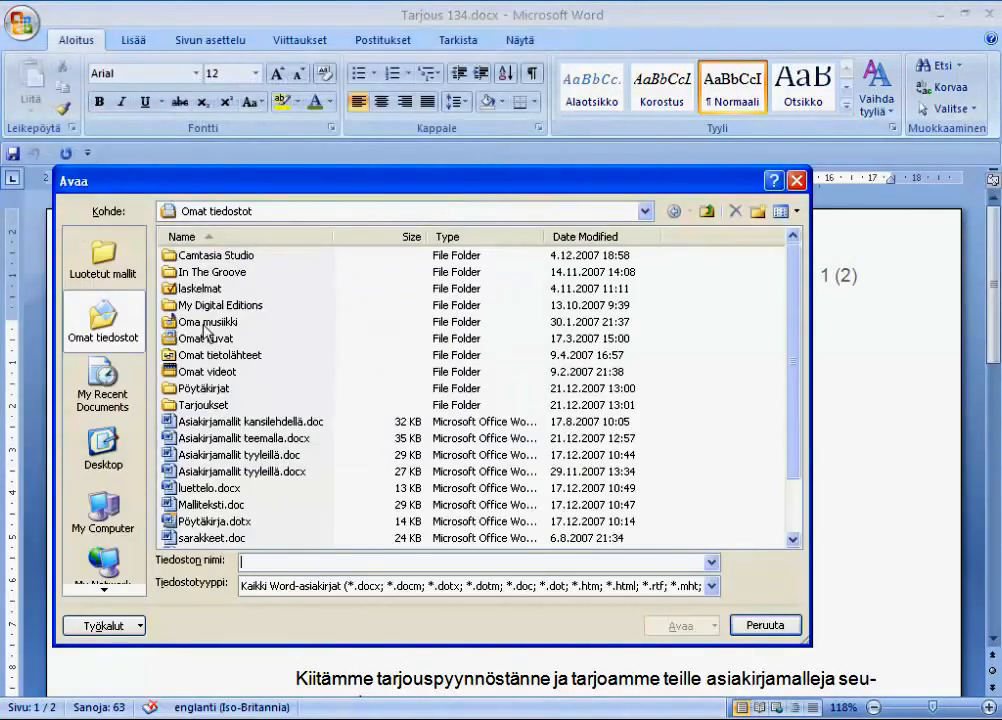
{"action": "left_click", "coordinate": [230, 439]}
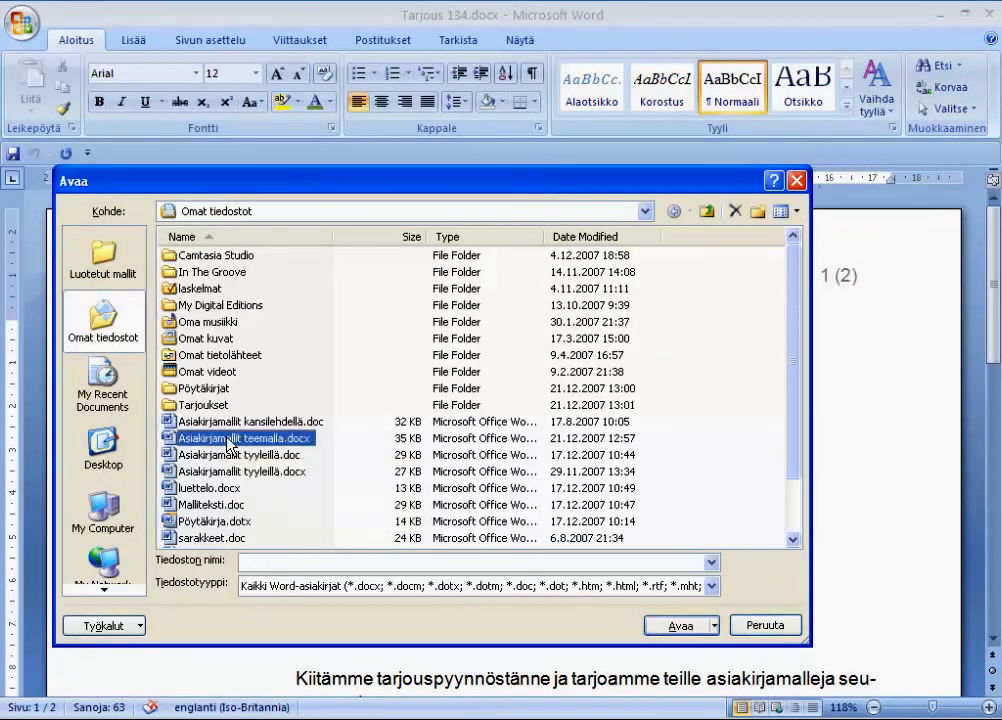
{"action": "left_click", "coordinate": [680, 627]}
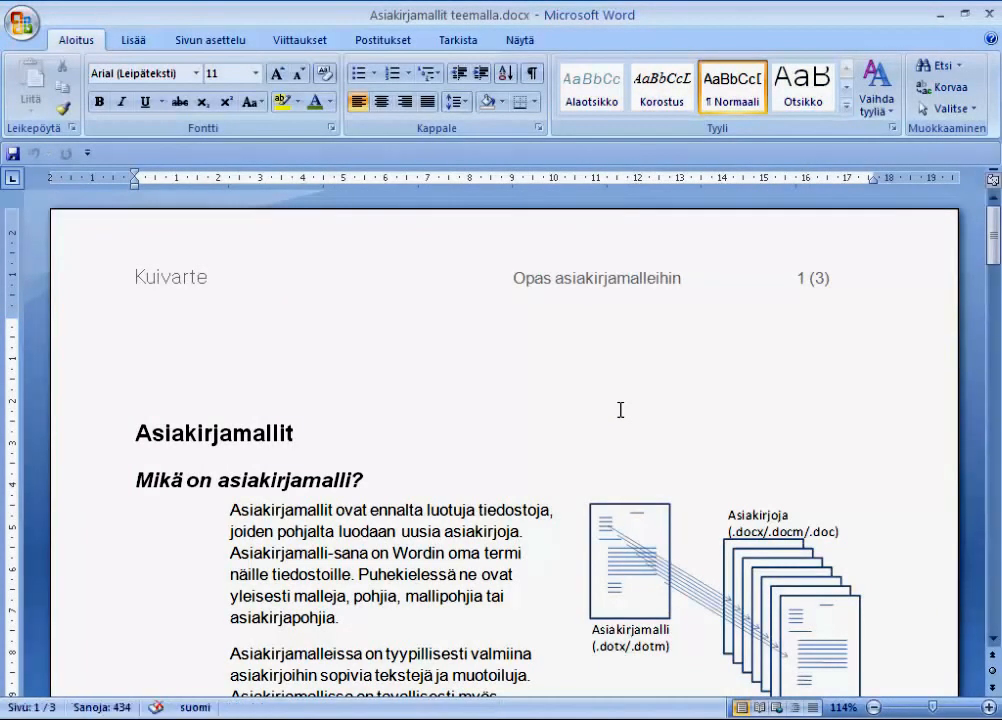
Select the text box under the Excel heading in the SmartArt graphic on page 3
{"action": "left_click", "coordinate": [993, 688]}
{"action": "left_click", "coordinate": [993, 688]}
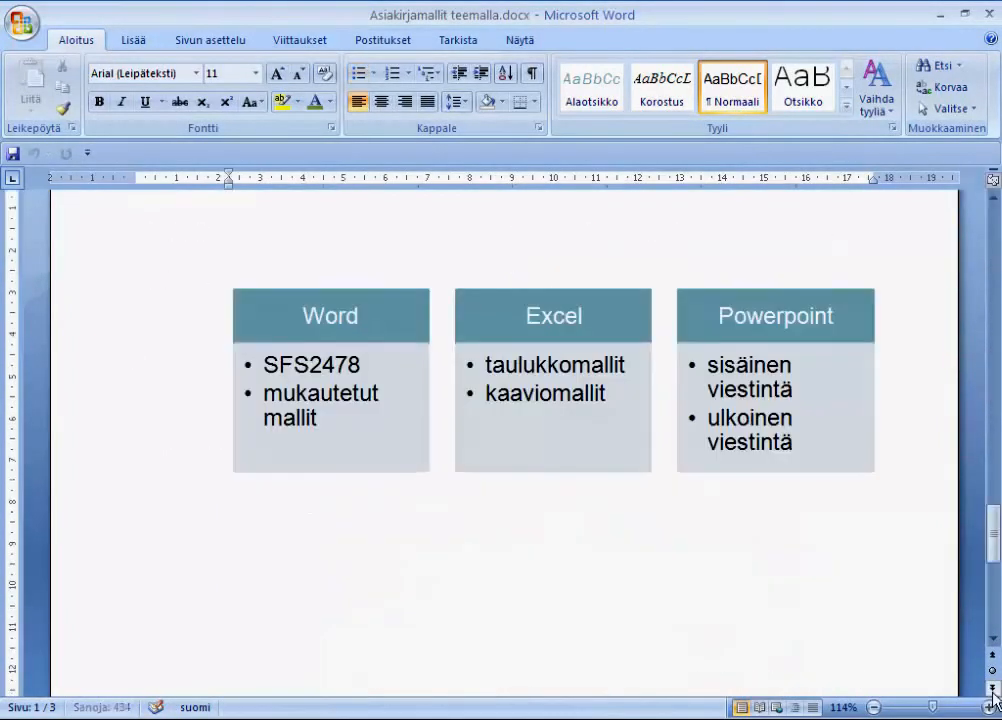
{"action": "left_click", "coordinate": [588, 446]}
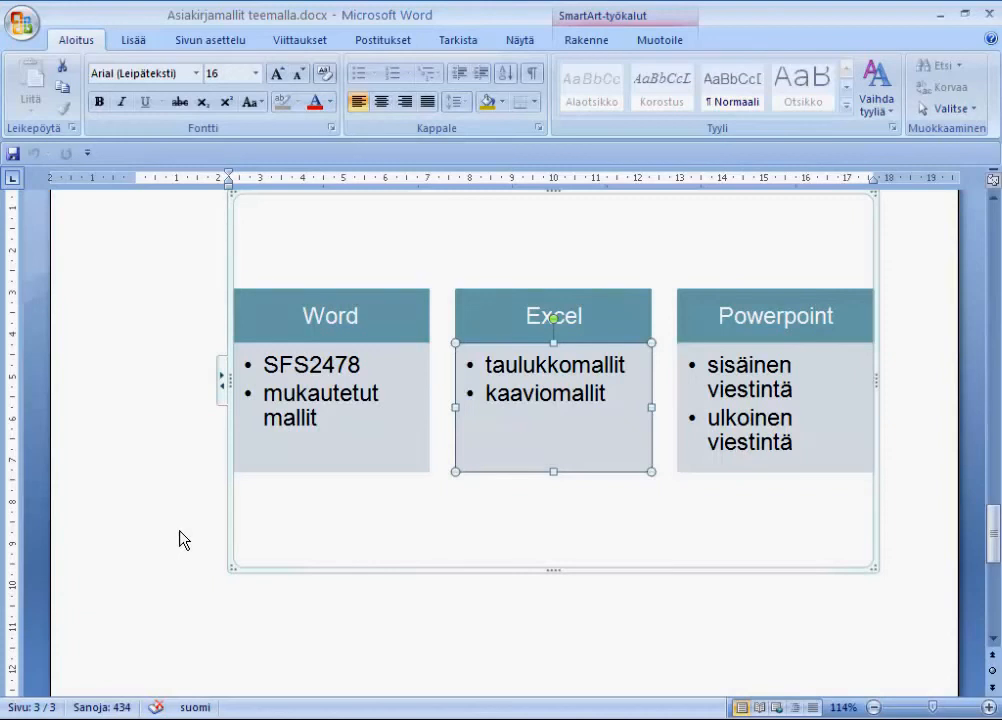
Save a Word 97 - 2003 copy as Asiakirjamallit teemalla.doc in Omat tiedostot, continuing past the compatibility check
{"action": "left_click", "coordinate": [21, 30]}
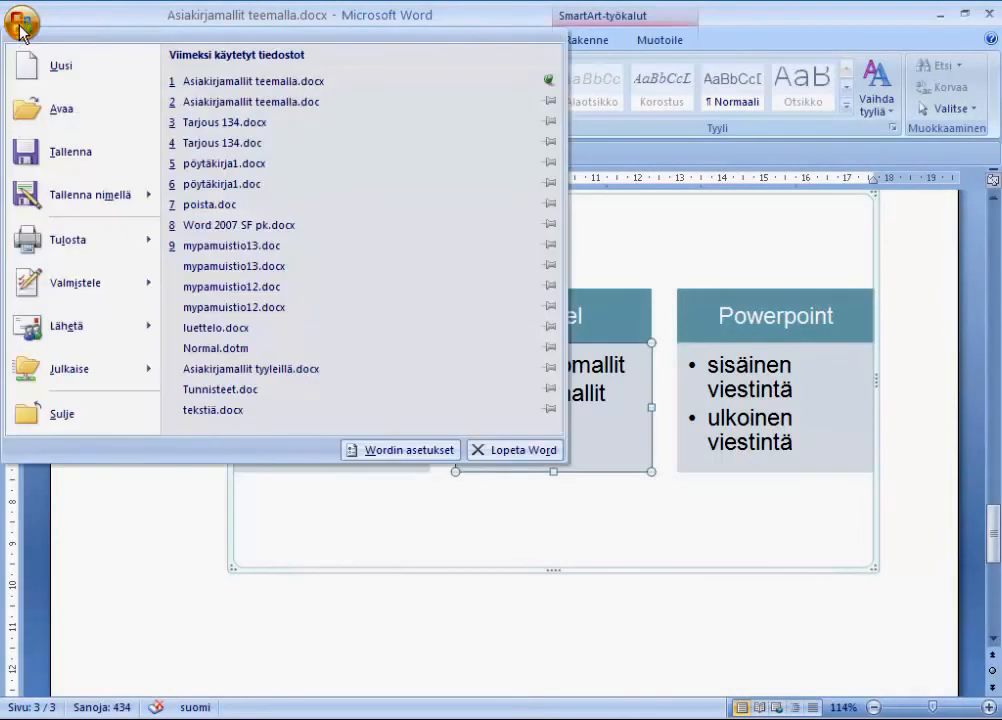
{"action": "mouse_move", "coordinate": [40, 197]}
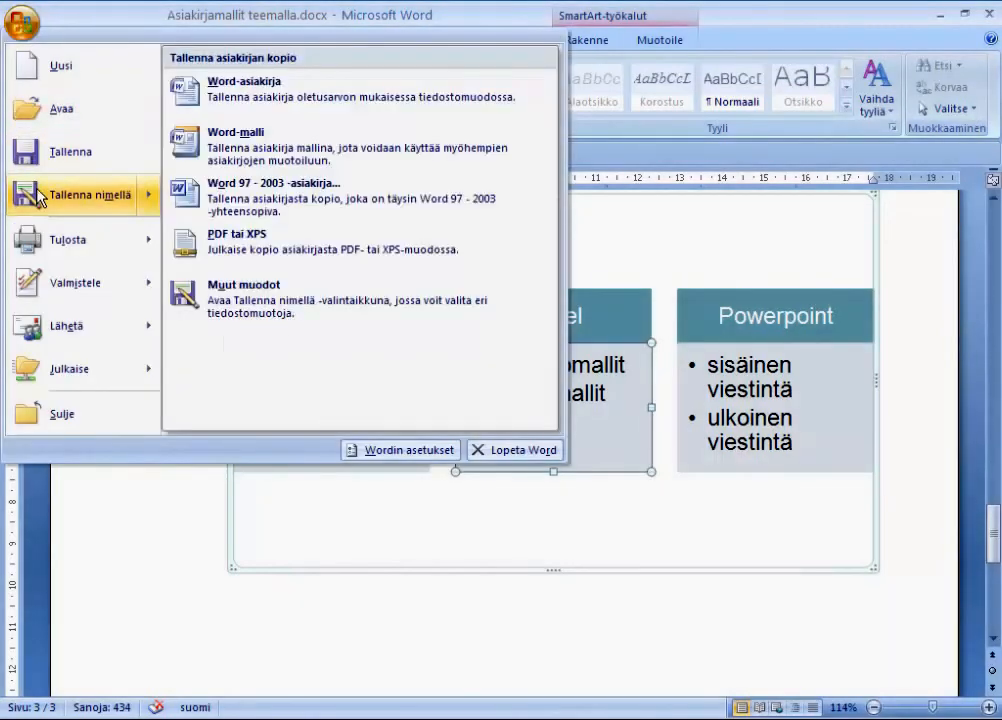
{"action": "left_click", "coordinate": [293, 212]}
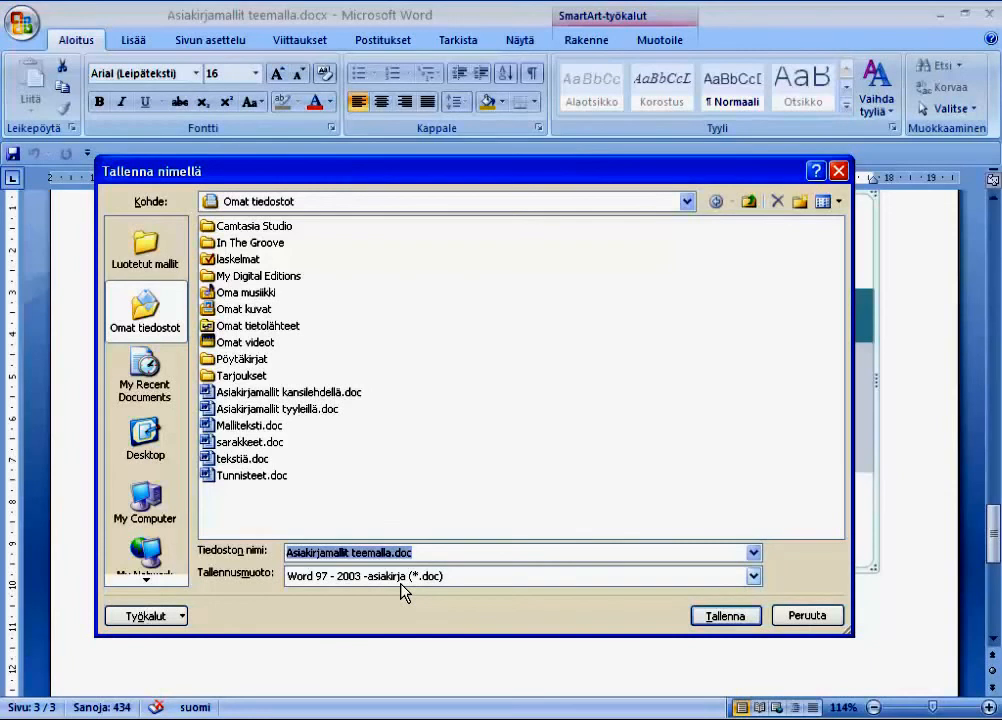
{"action": "left_click", "coordinate": [718, 619]}
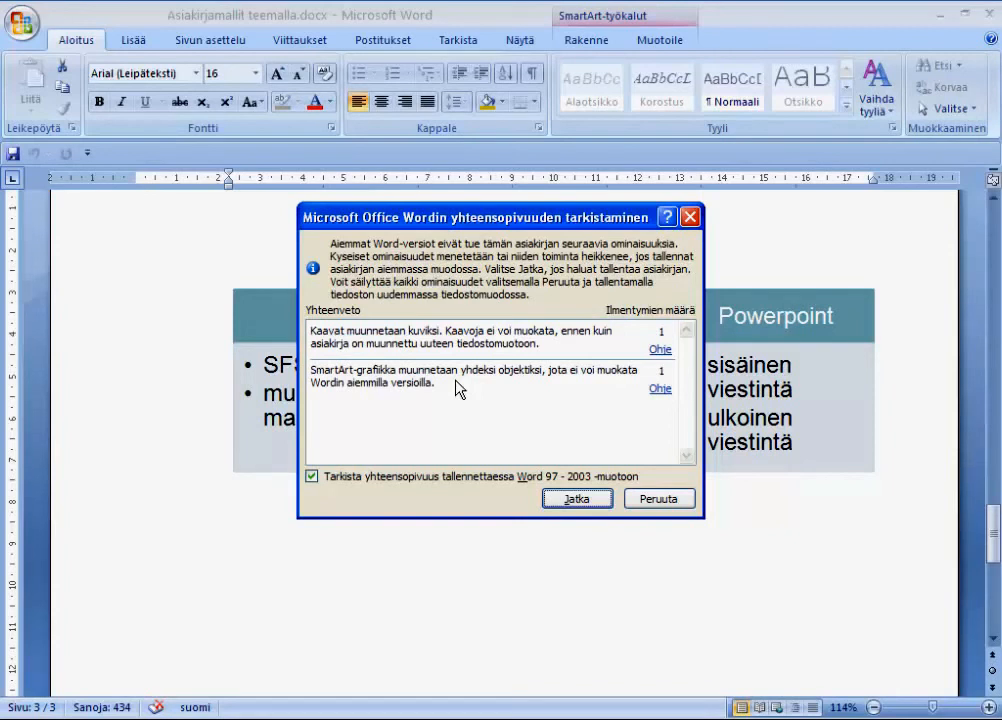
{"action": "left_click", "coordinate": [577, 499]}
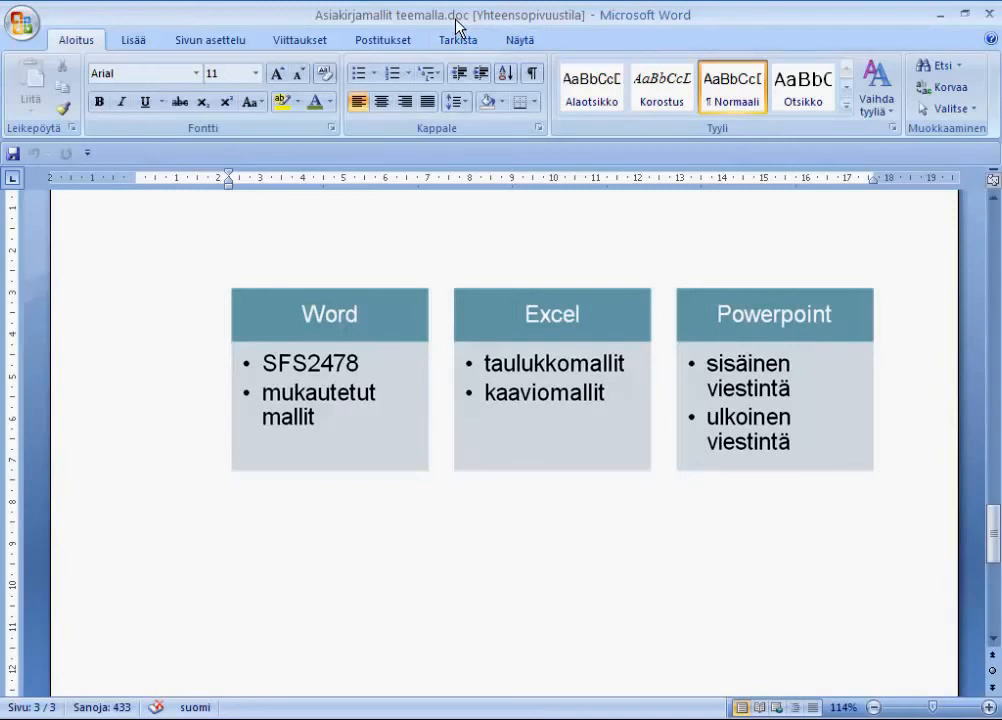
Select the converted Word, Excel and Powerpoint diagram on page 3
{"action": "left_click", "coordinate": [398, 413]}
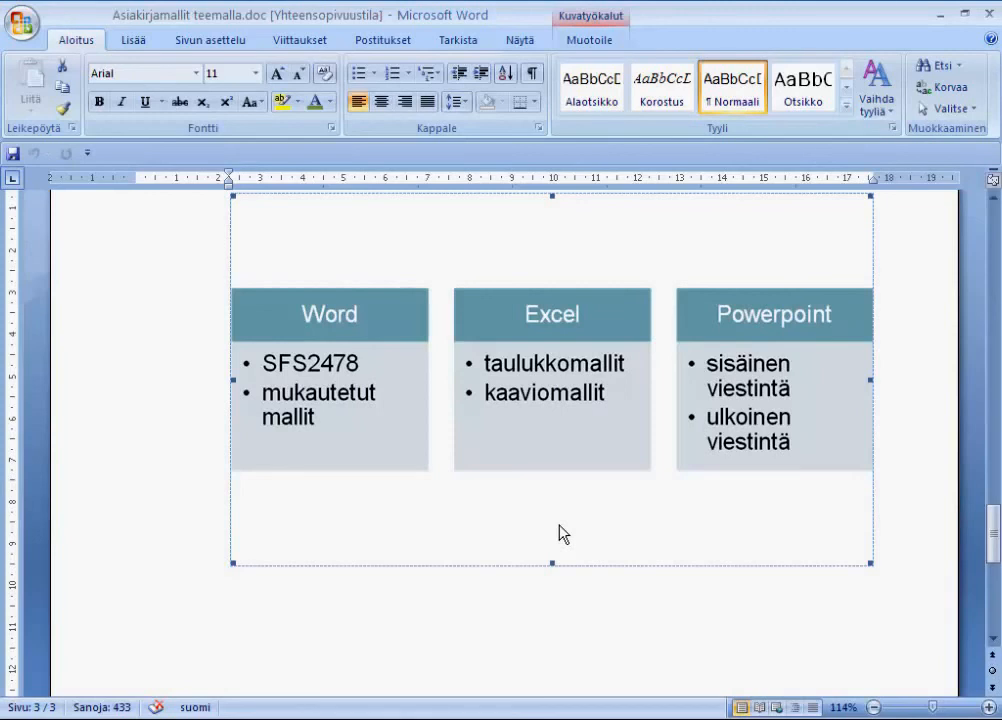
Examine the document's advanced properties, covering the general, summary, statistics, contents and custom information
{"action": "left_click", "coordinate": [20, 26]}
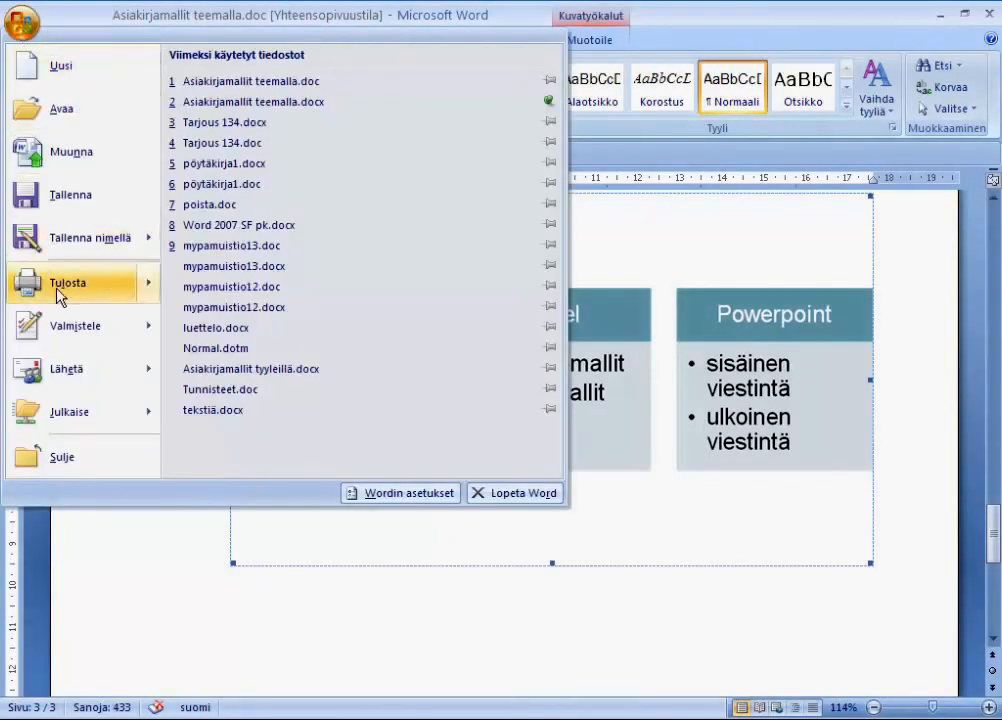
{"action": "mouse_move", "coordinate": [66, 336]}
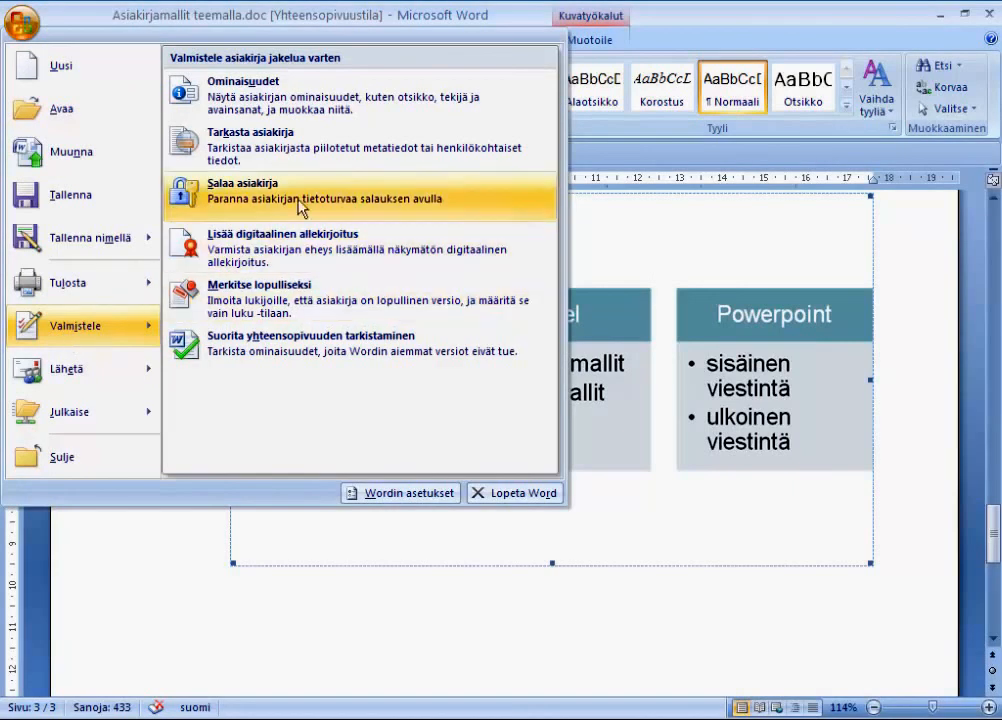
{"action": "left_click", "coordinate": [316, 113]}
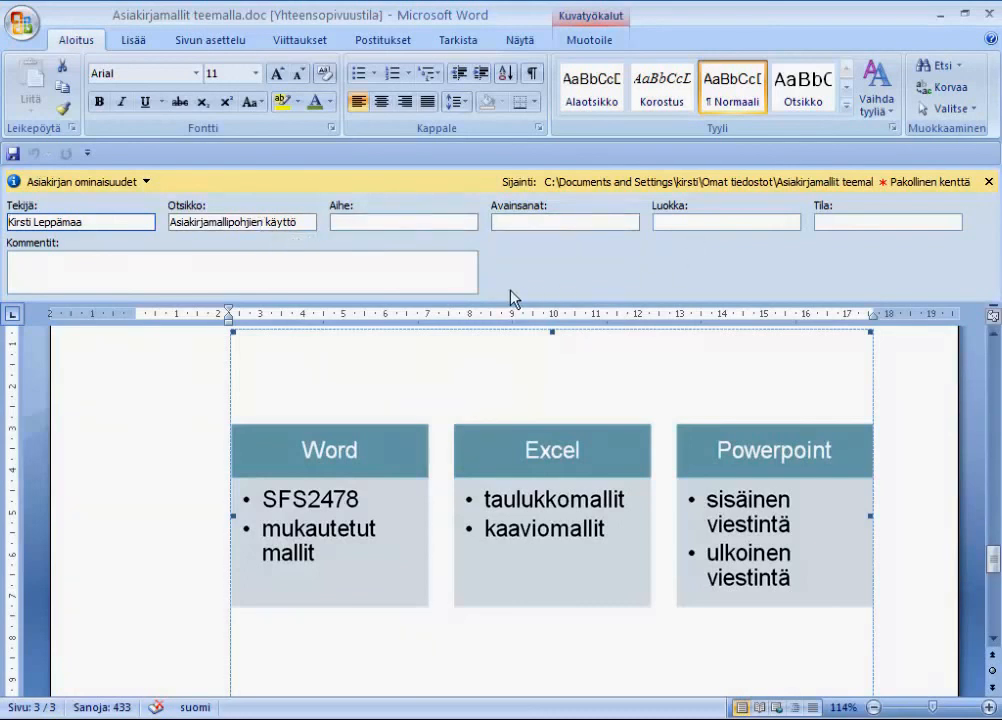
{"action": "left_click", "coordinate": [104, 183]}
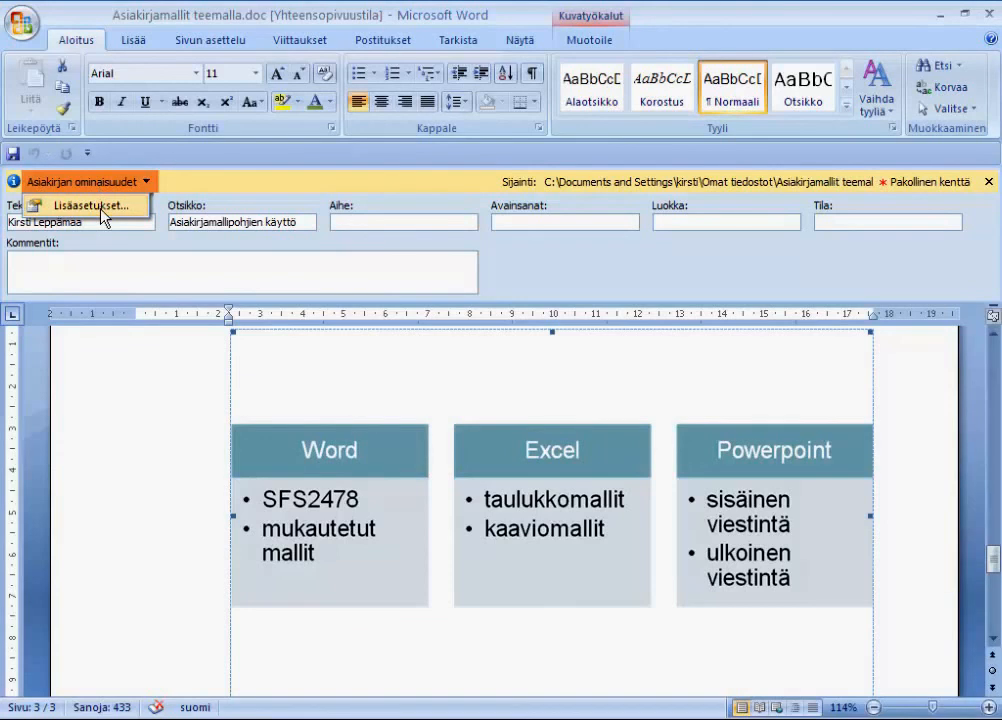
{"action": "left_click", "coordinate": [102, 206]}
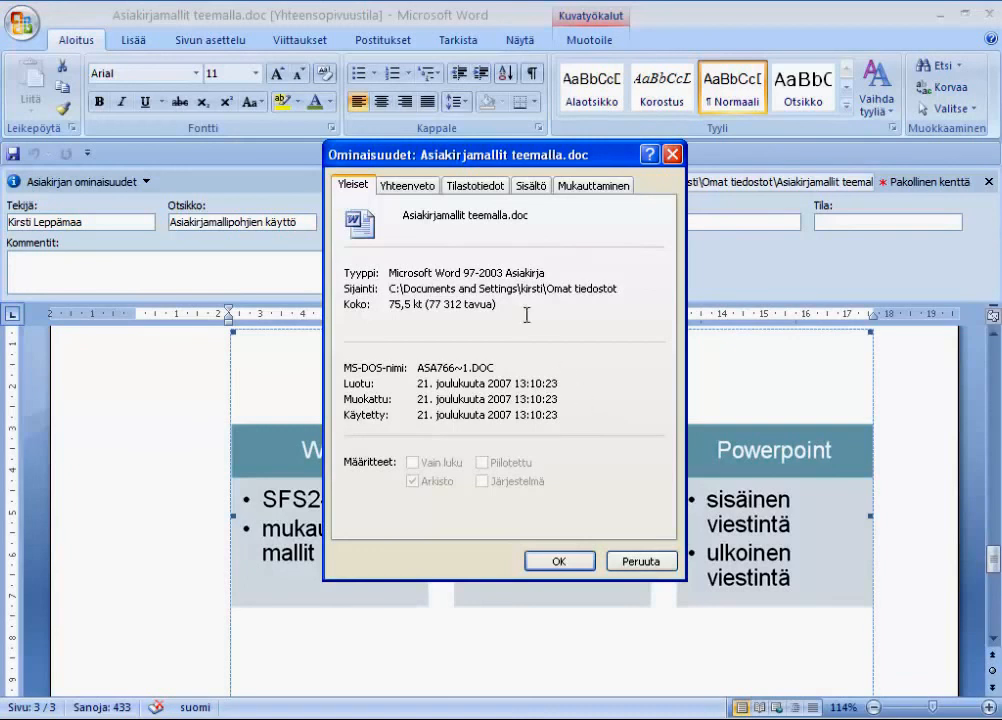
{"action": "left_click", "coordinate": [417, 192]}
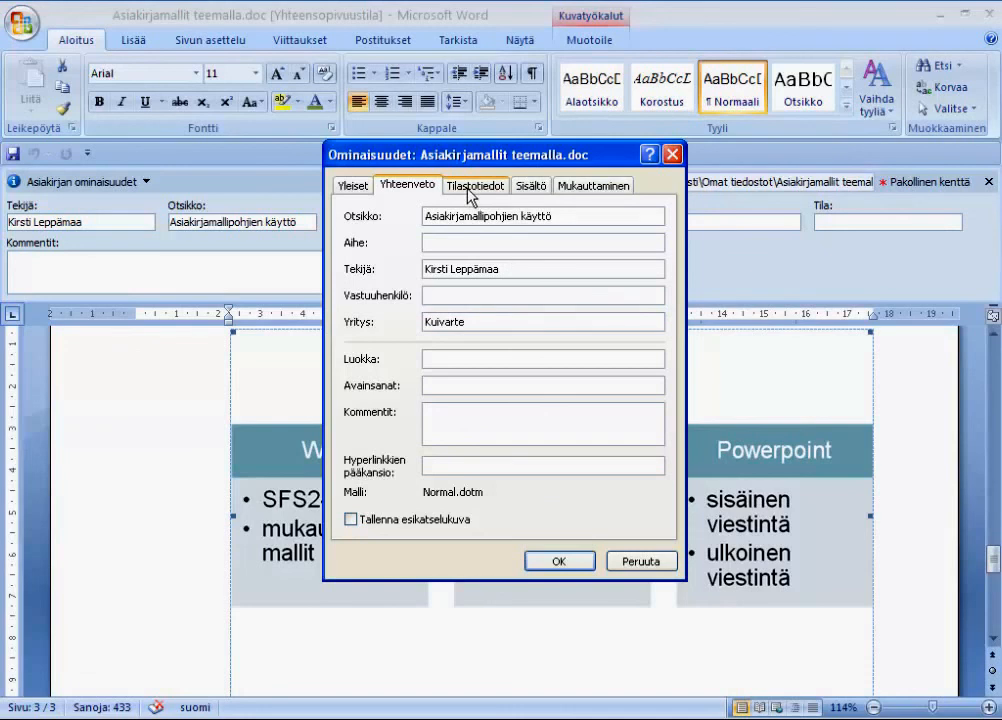
{"action": "left_click", "coordinate": [428, 388]}
{"action": "left_click", "coordinate": [499, 192]}
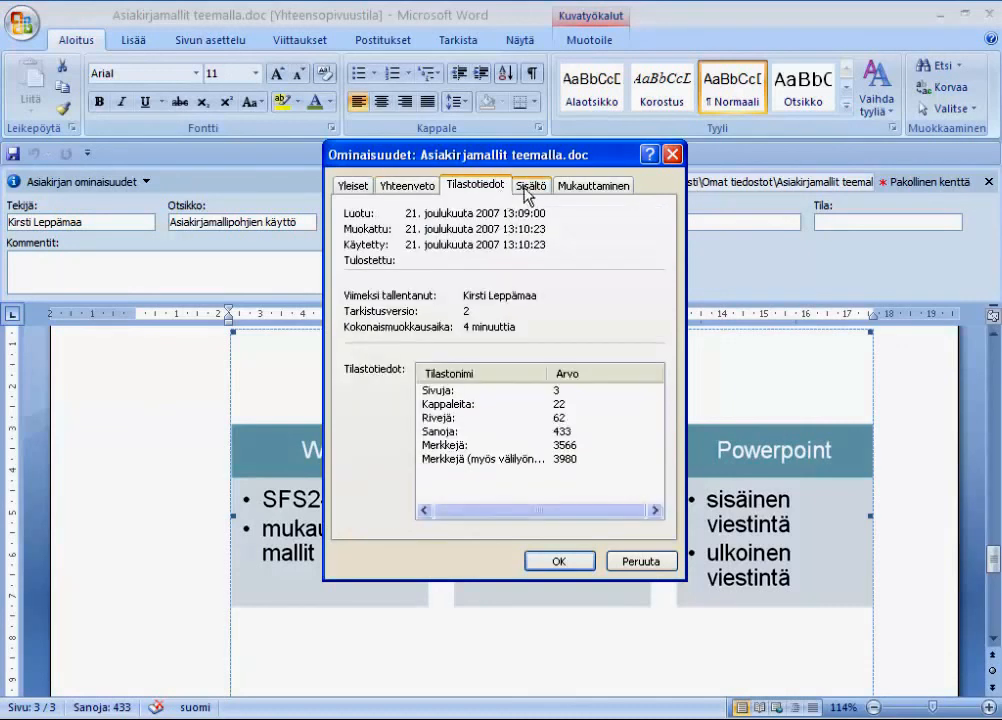
{"action": "left_click", "coordinate": [527, 190]}
{"action": "left_click", "coordinate": [578, 189]}
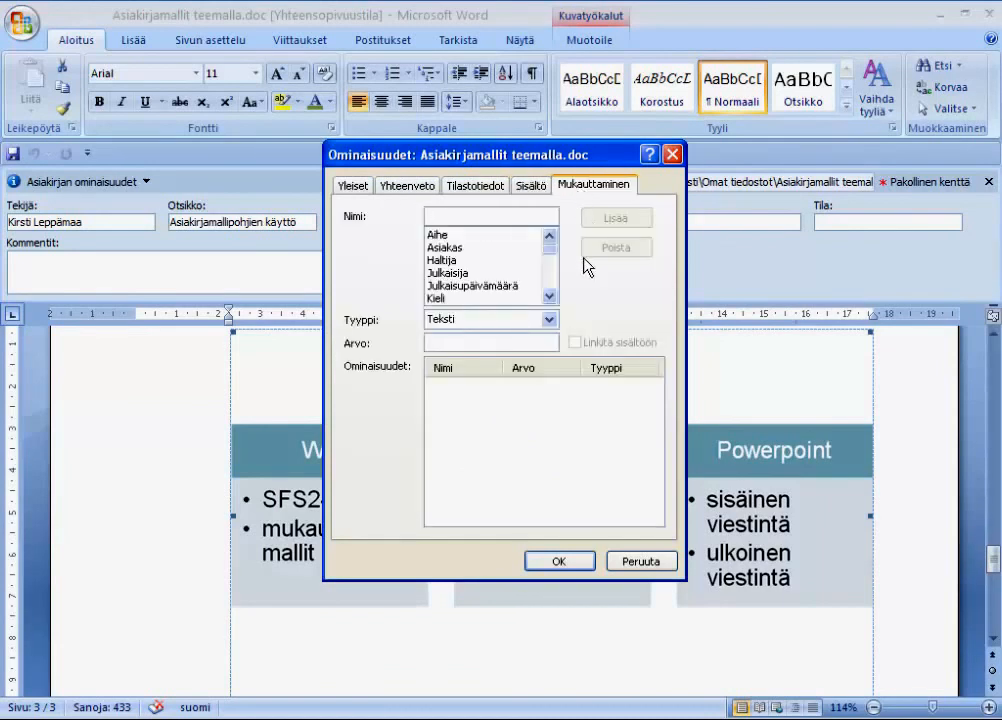
{"action": "left_click", "coordinate": [560, 562]}
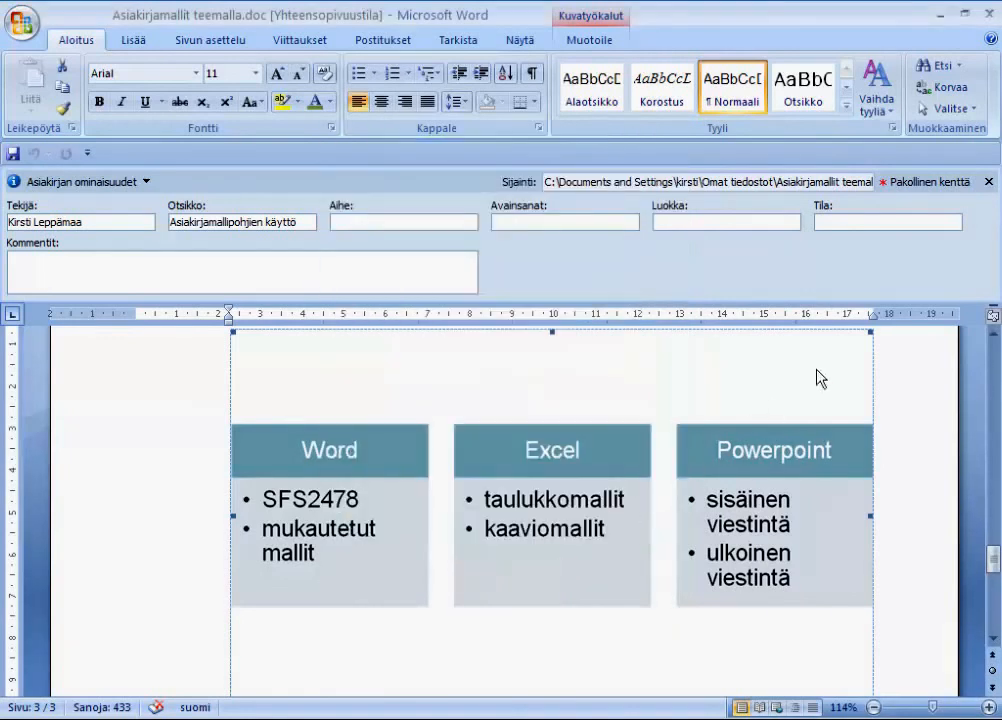
Close the document properties and save Asiakirjamallit teemalla.doc
{"action": "left_click", "coordinate": [989, 183]}
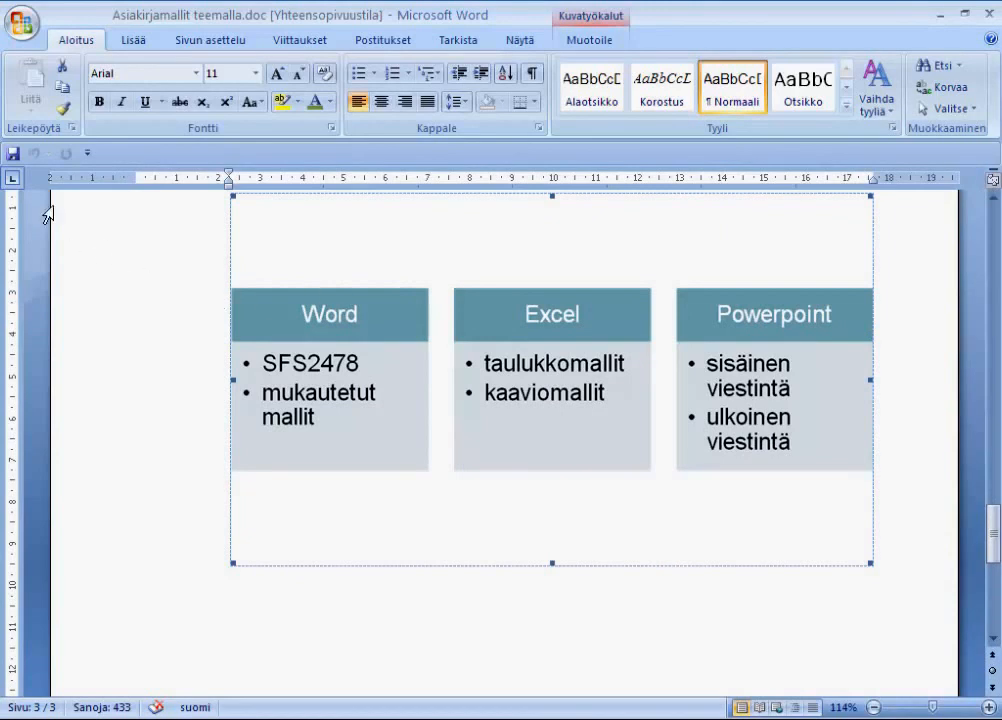
{"action": "left_click", "coordinate": [12, 155]}
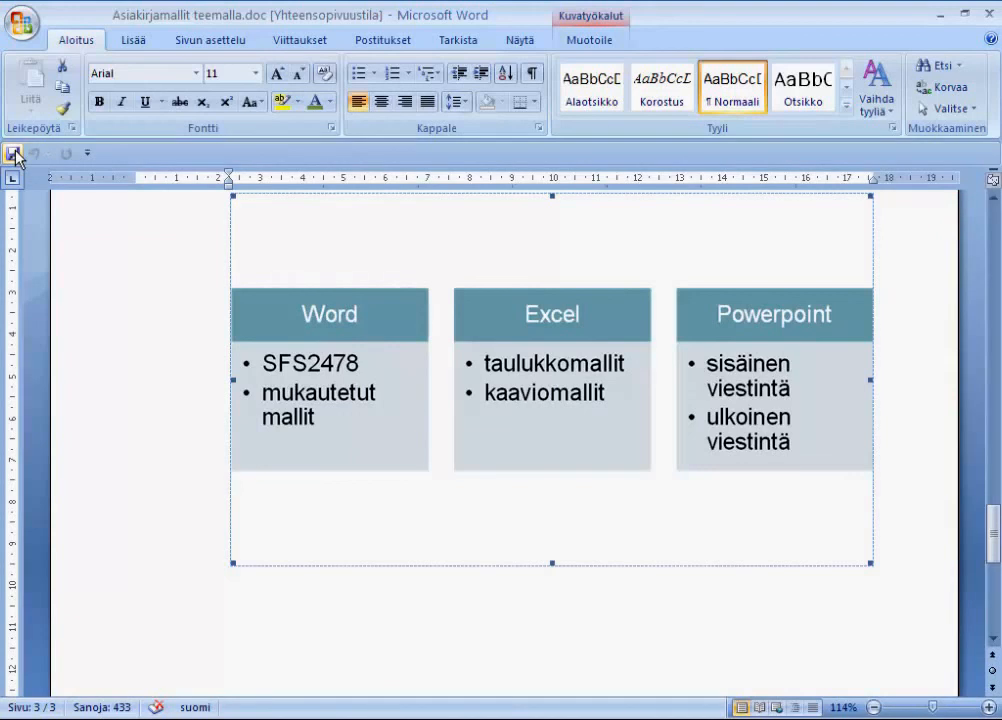
Inspect the document for comments, properties and personal data, custom XML data, headers, footers and watermarks, and hidden text, without removing anything
{"action": "left_click", "coordinate": [25, 33]}
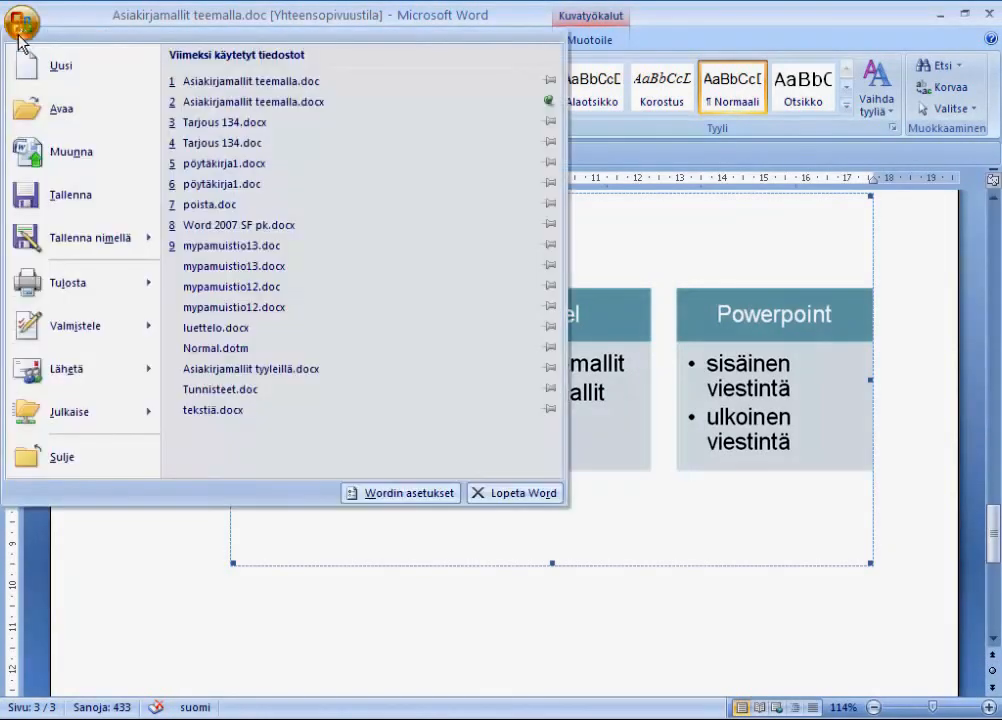
{"action": "mouse_move", "coordinate": [60, 328]}
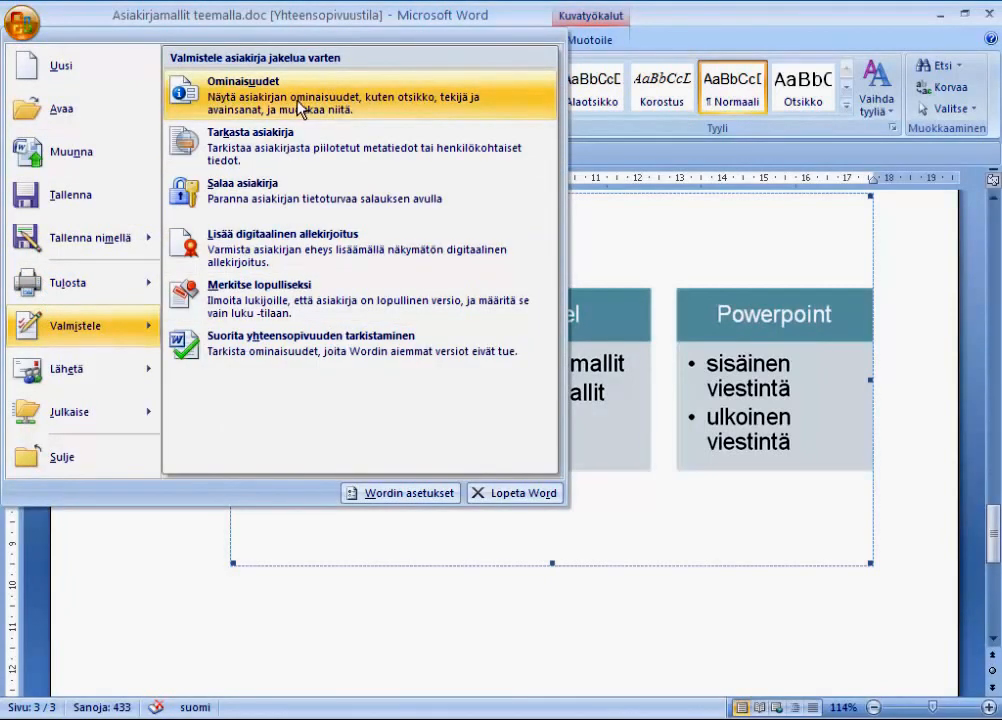
{"action": "left_click", "coordinate": [275, 155]}
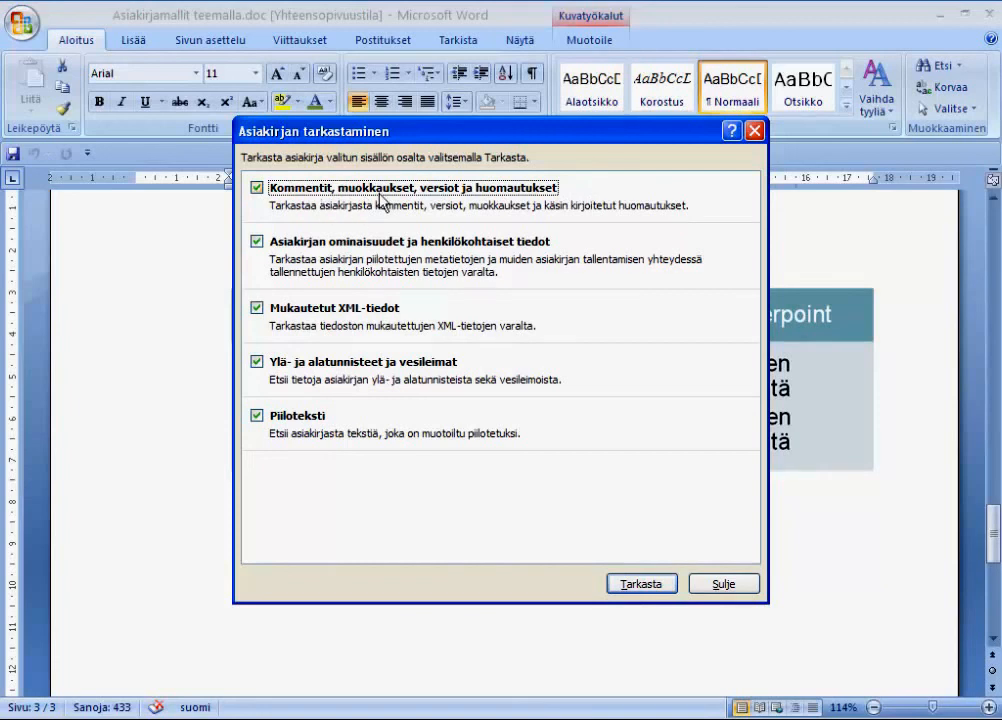
{"action": "left_click", "coordinate": [649, 590]}
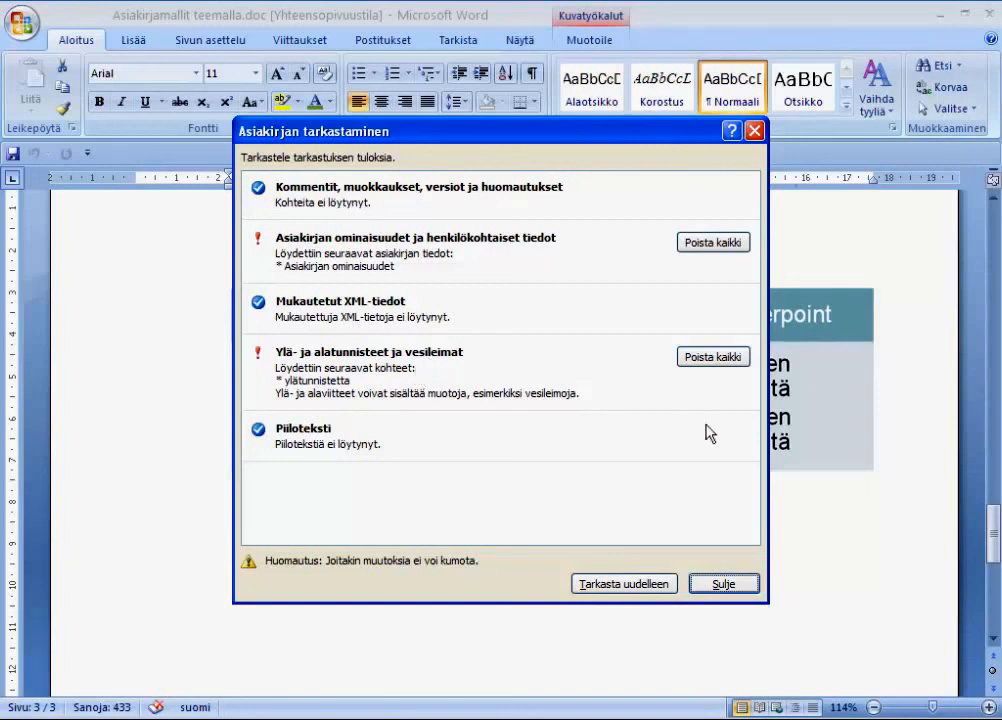
{"action": "left_click", "coordinate": [722, 584]}
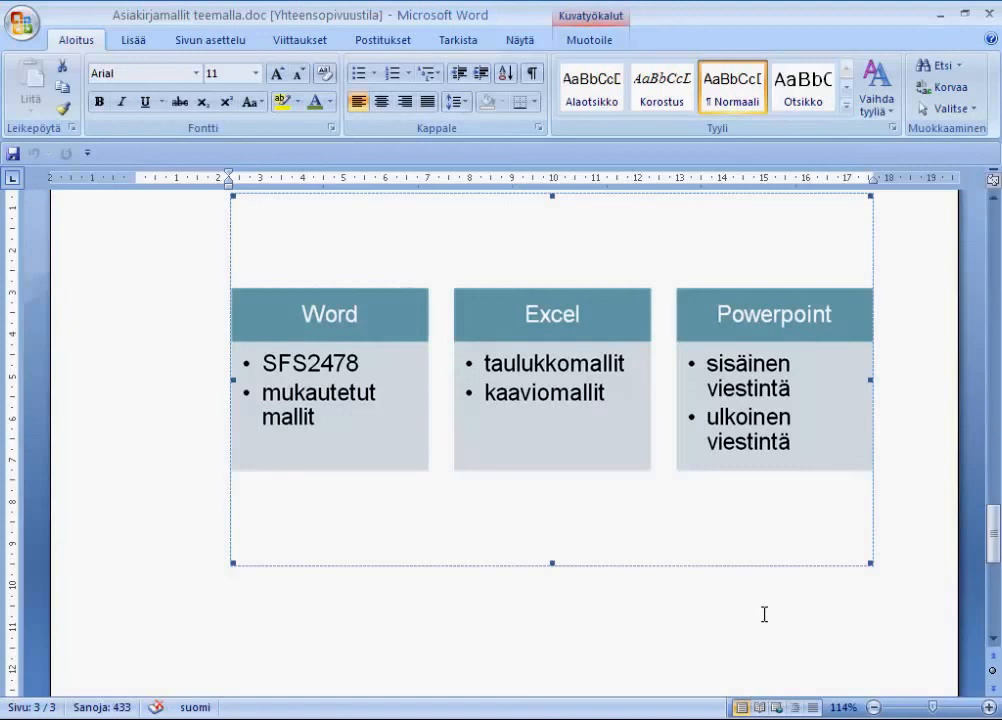
Set up a PDF copy of the document, Asiakirjamallit teemalla.pdf, for publishing in Omat tiedostot
{"action": "left_click", "coordinate": [22, 24]}
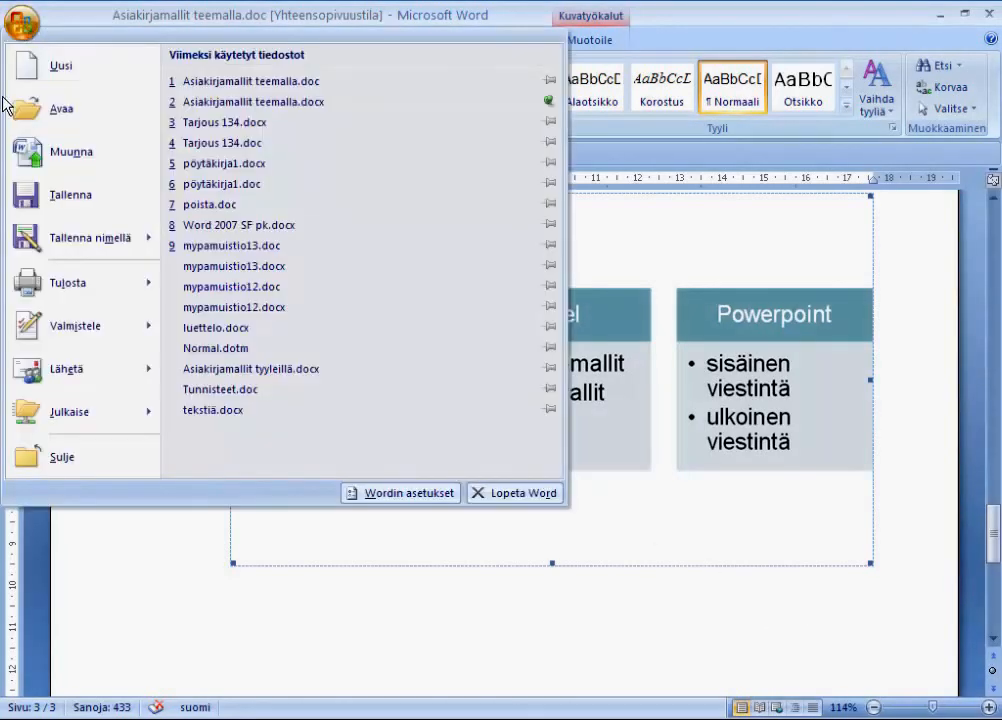
{"action": "mouse_move", "coordinate": [45, 240]}
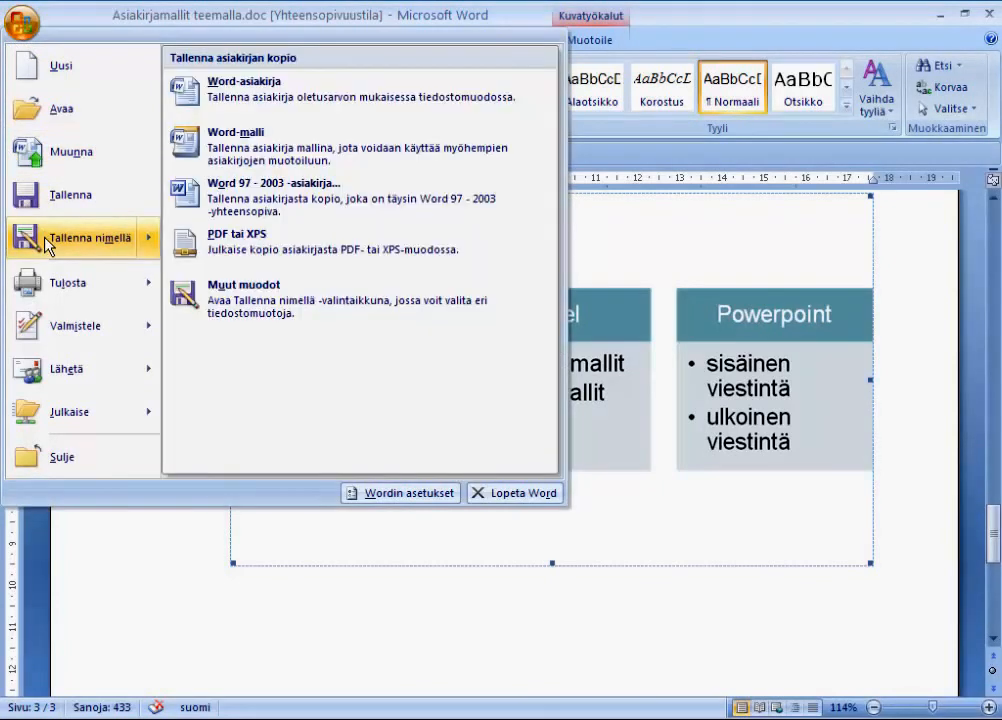
{"action": "left_click", "coordinate": [226, 240]}
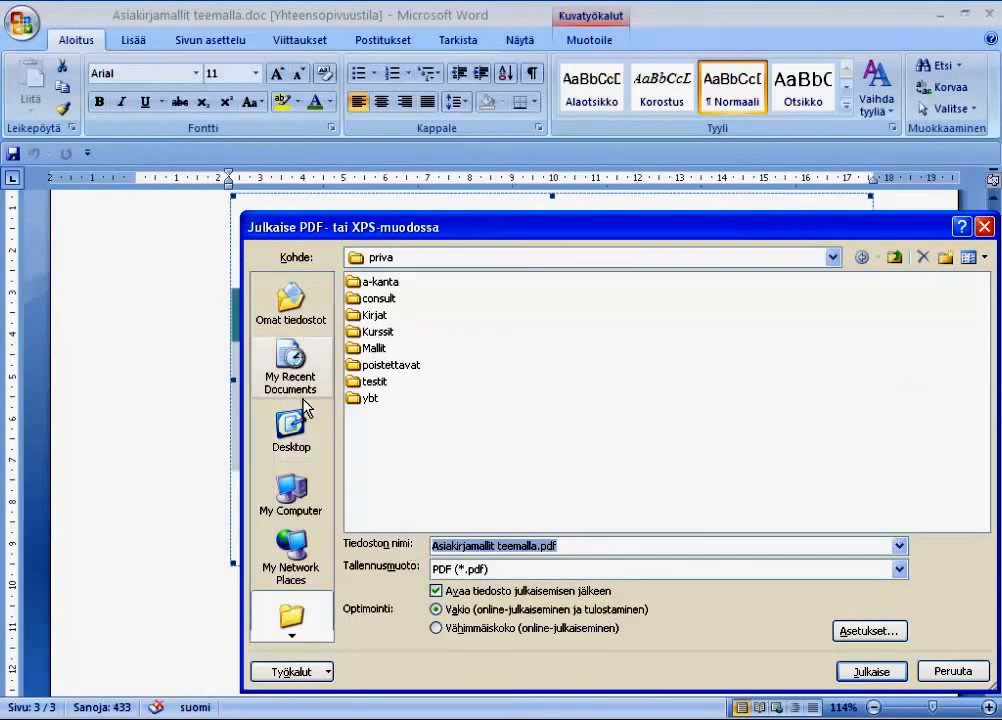
{"action": "left_click", "coordinate": [297, 315]}
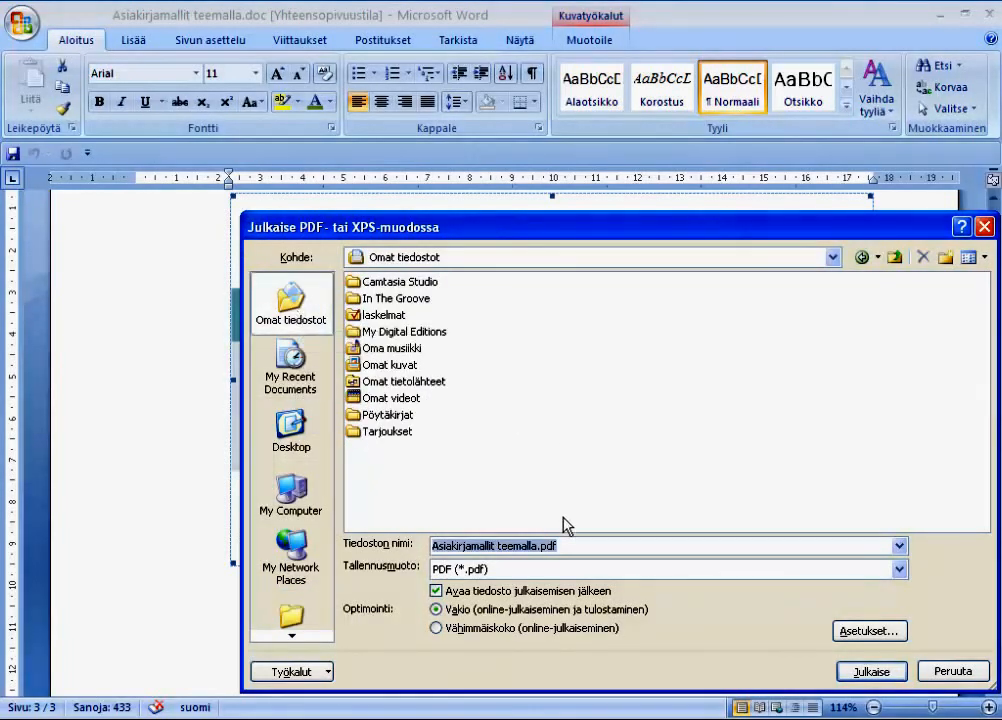